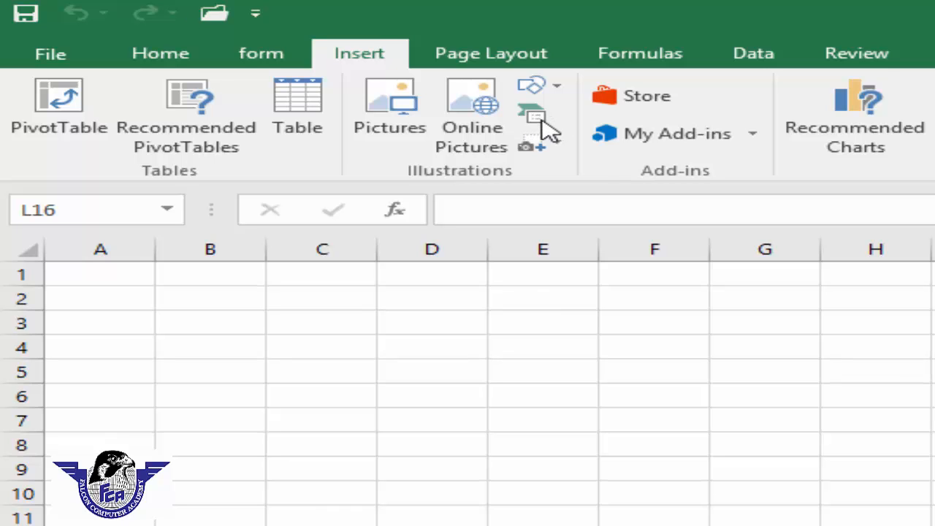
Insert a Radial Cluster SmartArt graphic from the Relationship category into the worksheet.
double_click(360, 51)
double_click(380, 53)
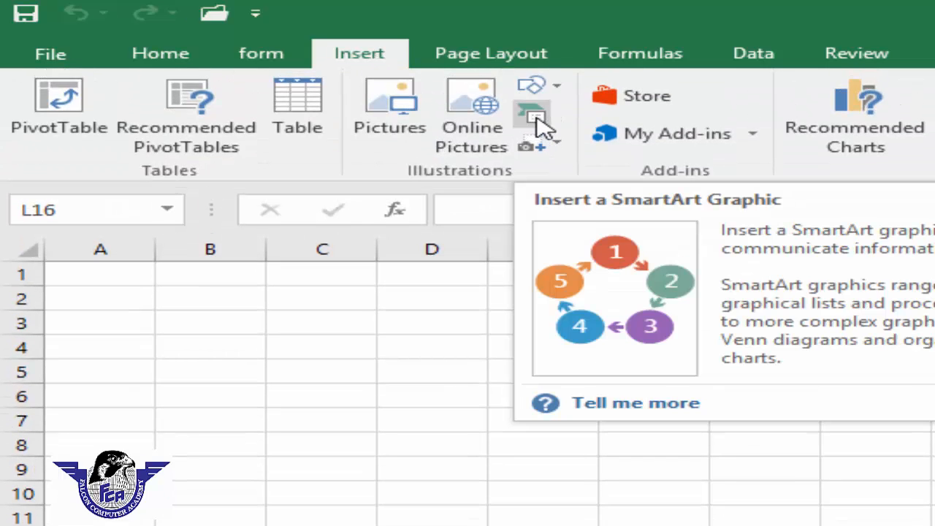
left_click(537, 120)
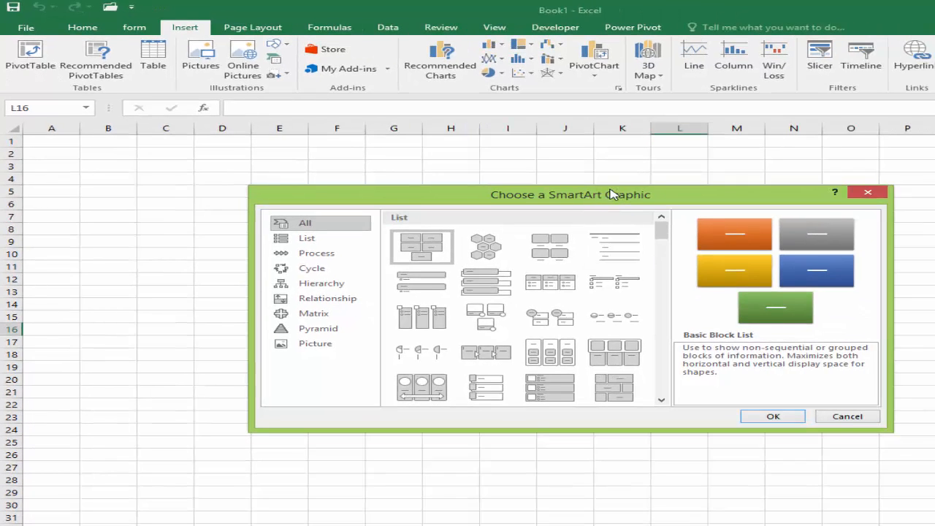
left_click_drag(610, 195, 670, 166)
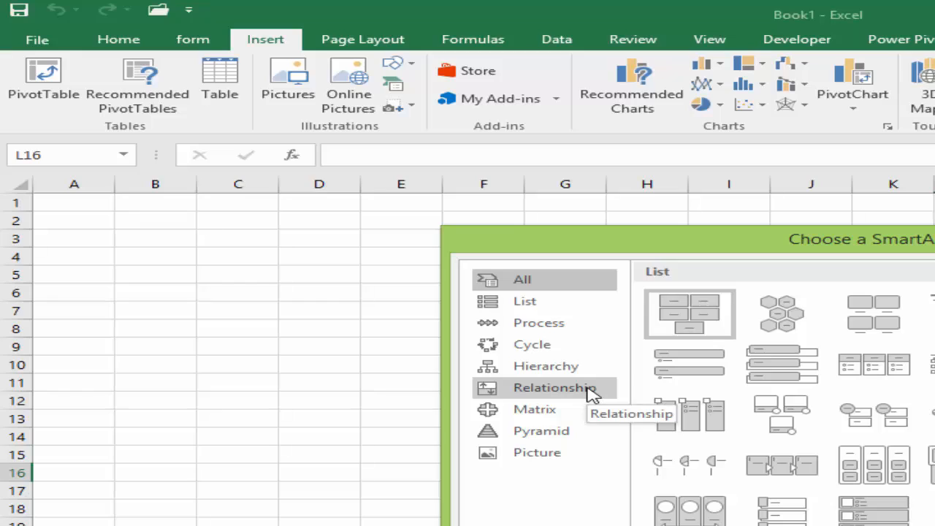
left_click(591, 394)
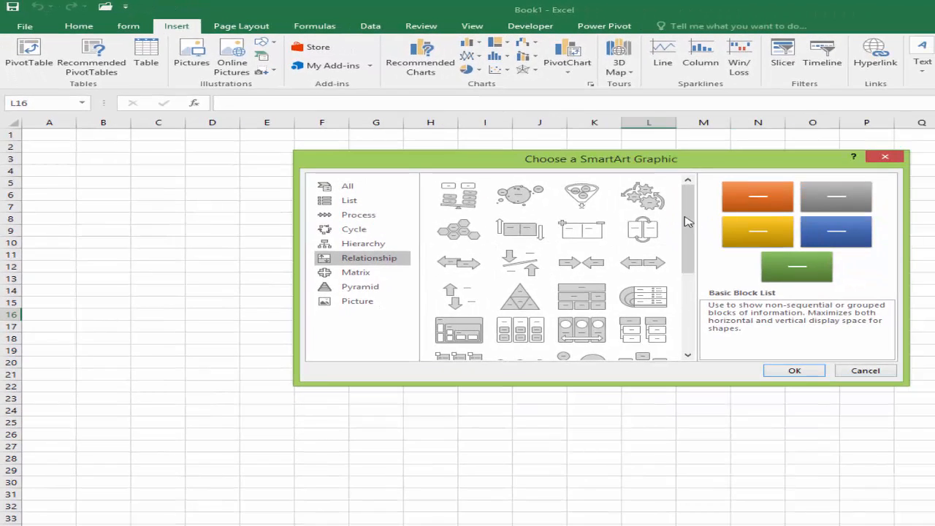
left_click_drag(691, 229, 692, 313)
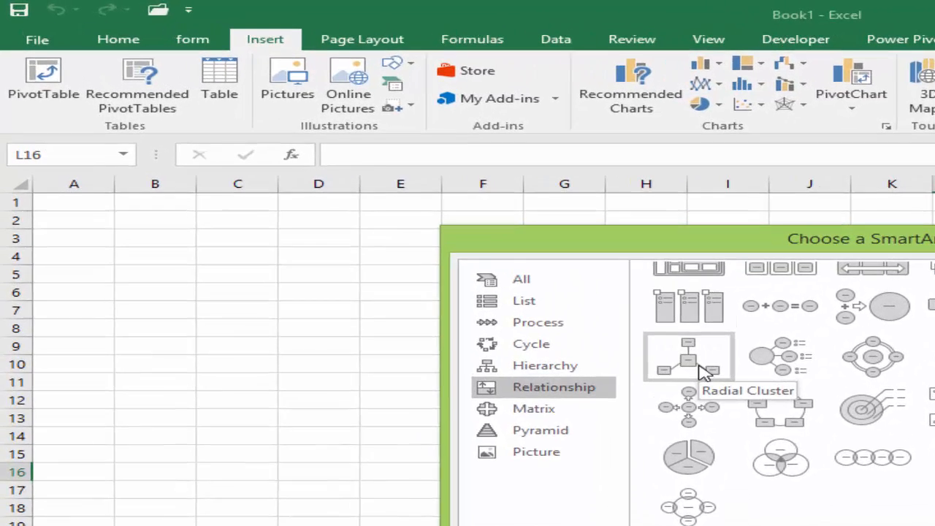
left_click(701, 371)
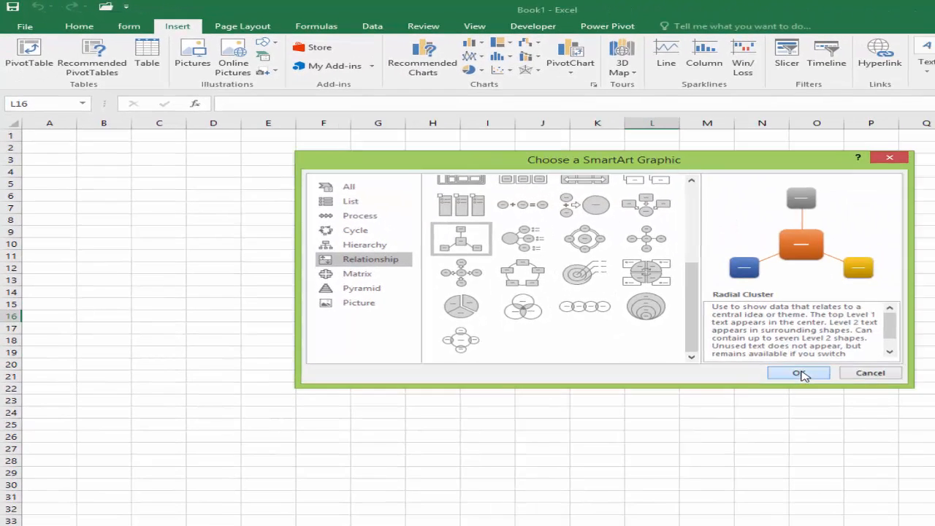
left_click(798, 374)
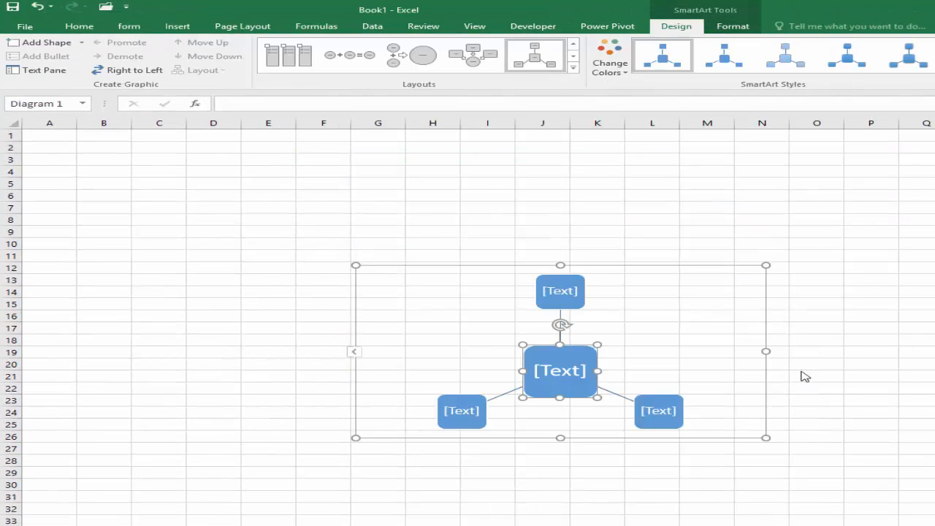
Show the graphic's text pane and enter "office management" as the central shape's text.
left_click(651, 266)
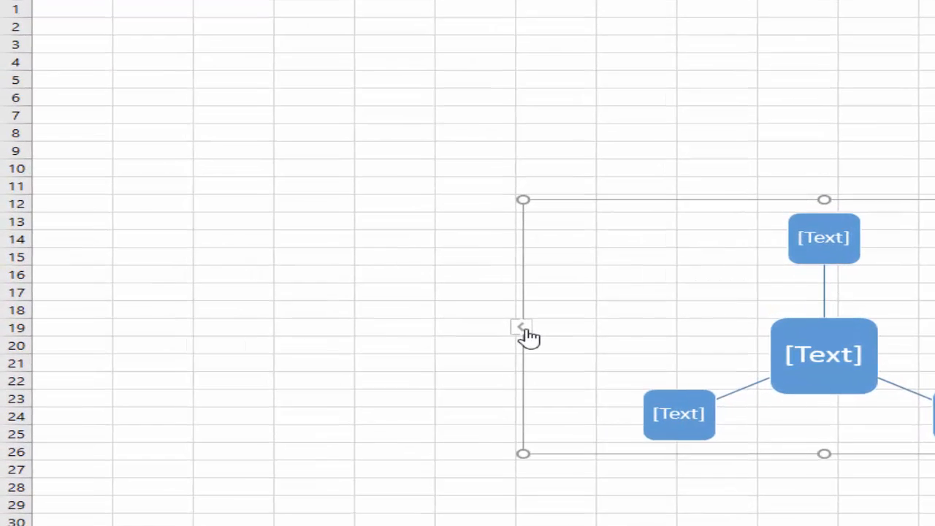
left_click(539, 330)
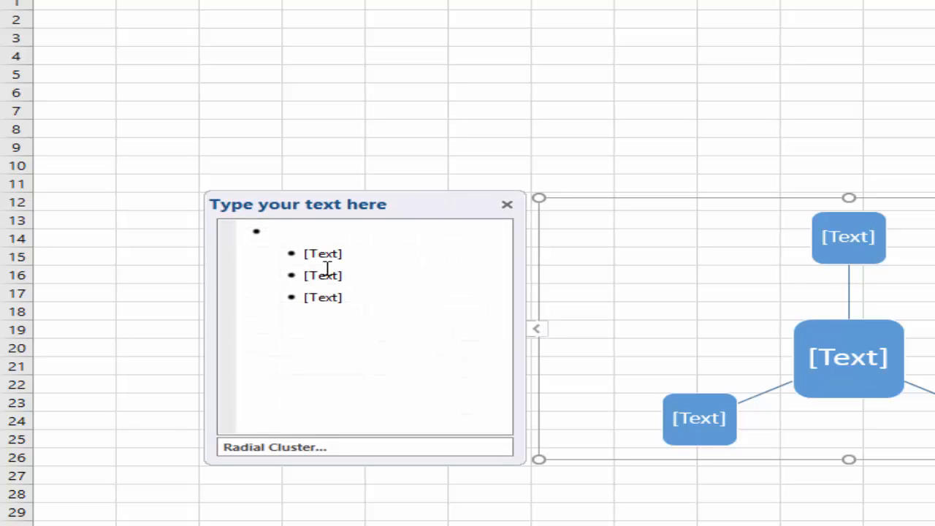
left_click(329, 232)
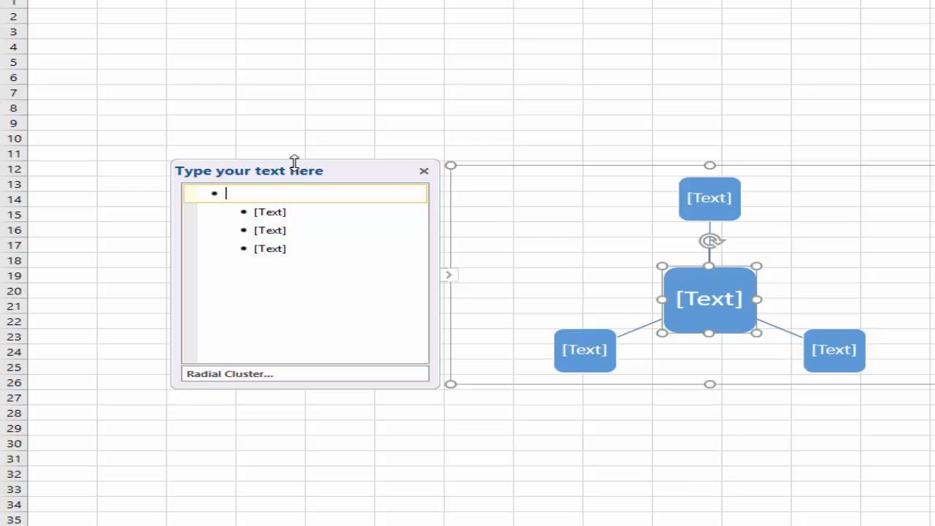
type("office managemet")
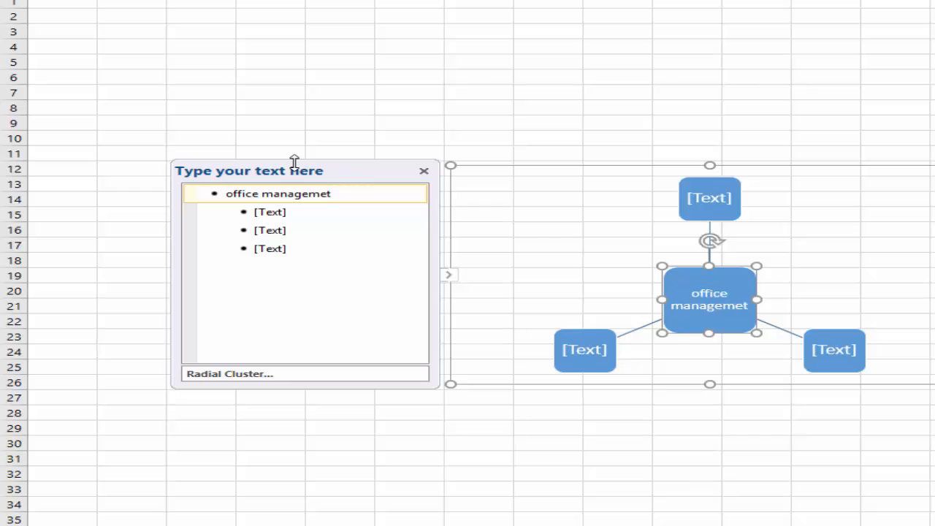
key("BackSpace")
type("nt")
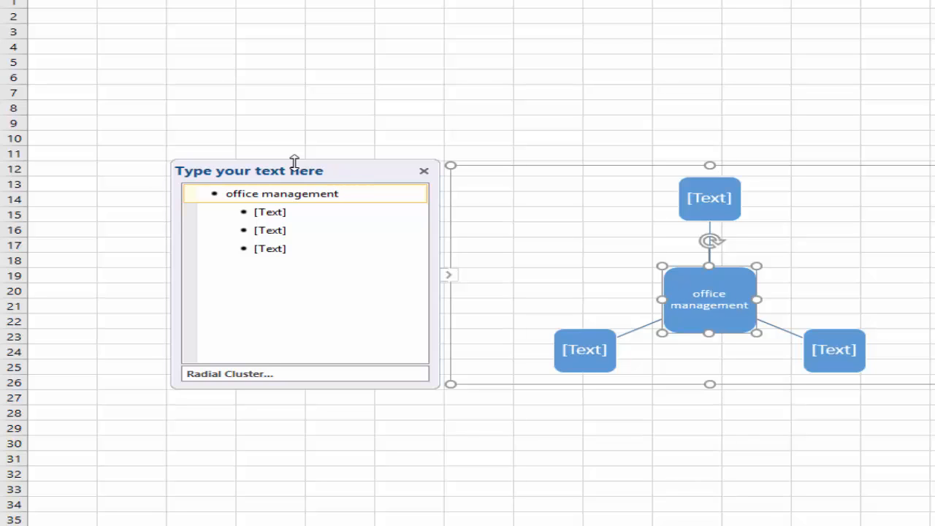
Label the three surrounding shapes "MS .WOrd", "MS Excel" and "MS. Power Point".
key("Down")
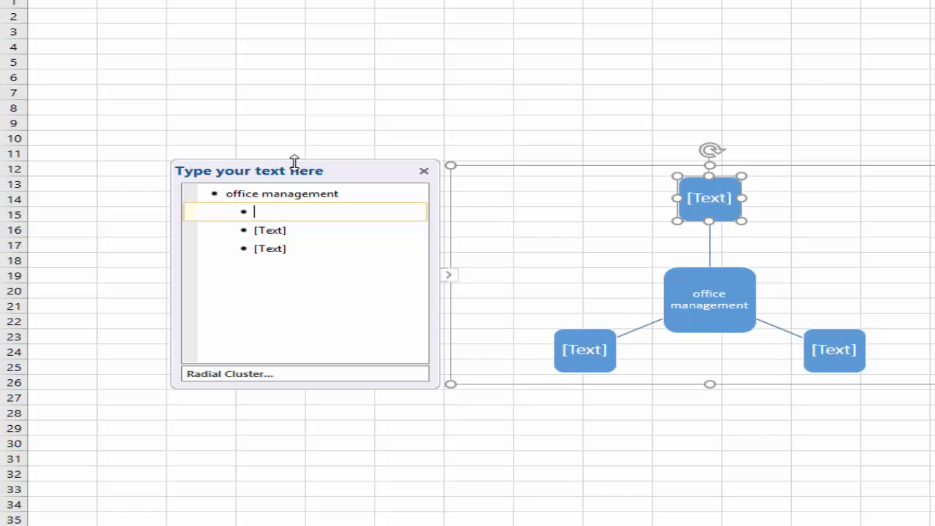
type("MS .WOrd")
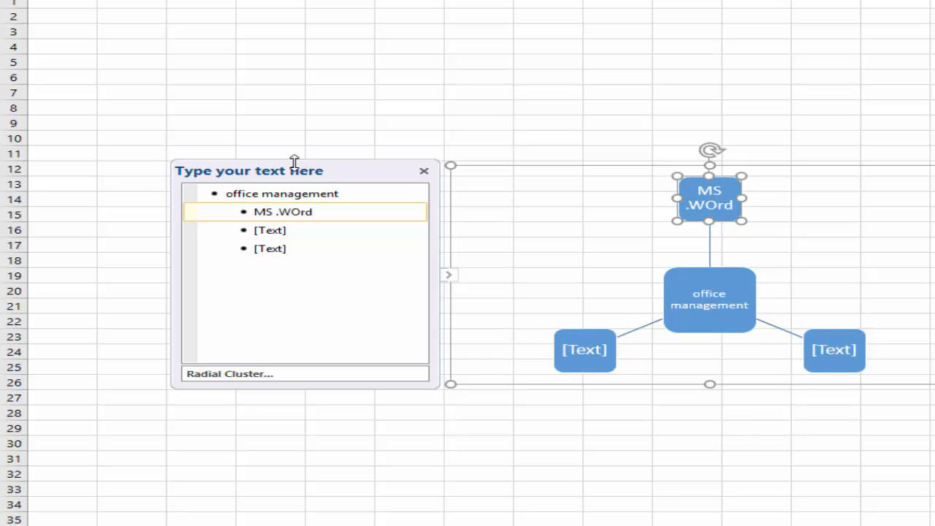
key("Down")
type("MS")
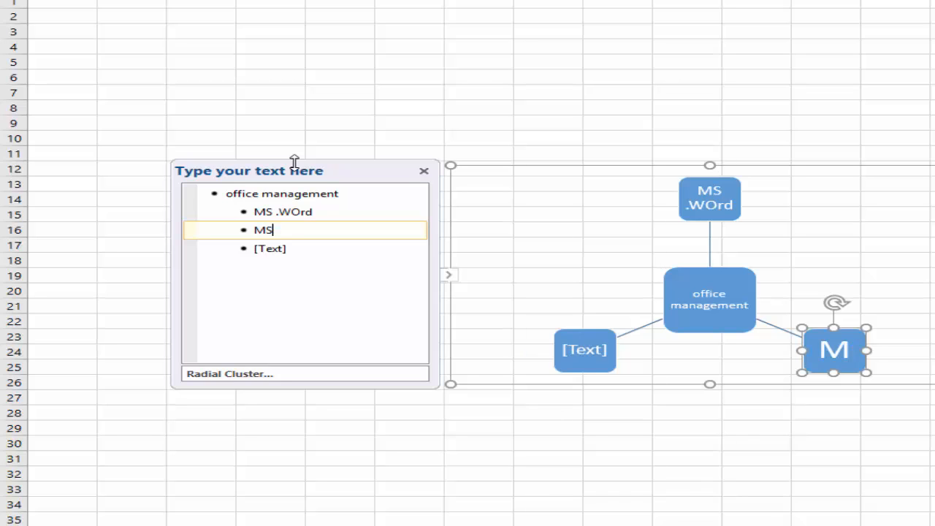
type(" Excel")
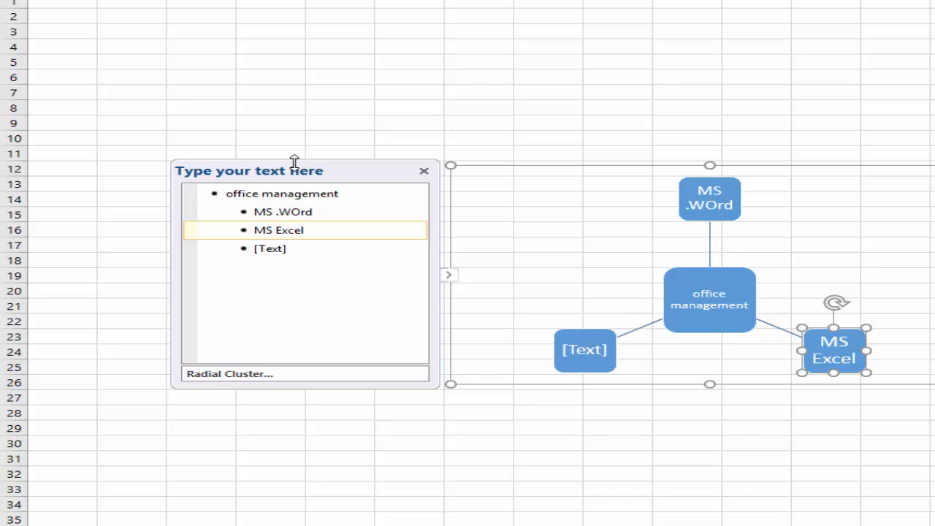
key("Down")
type("MS")
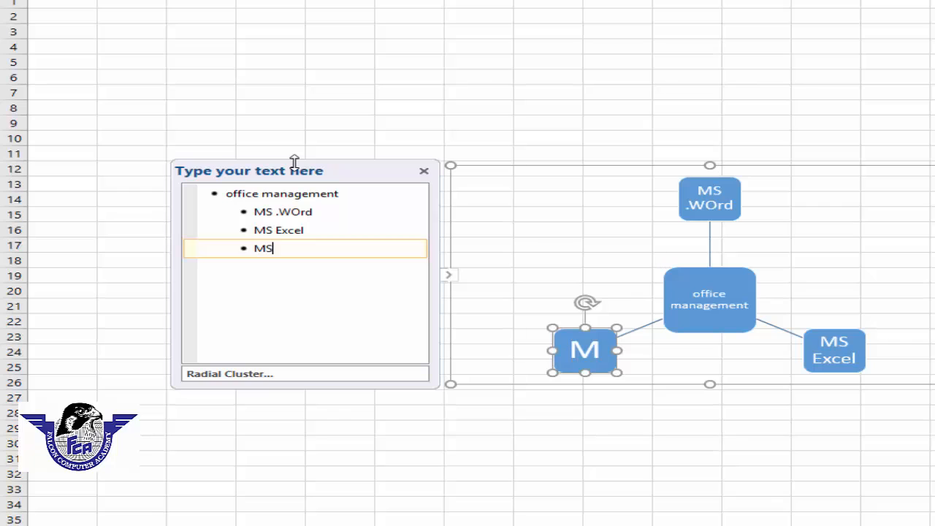
type(". Power Point")
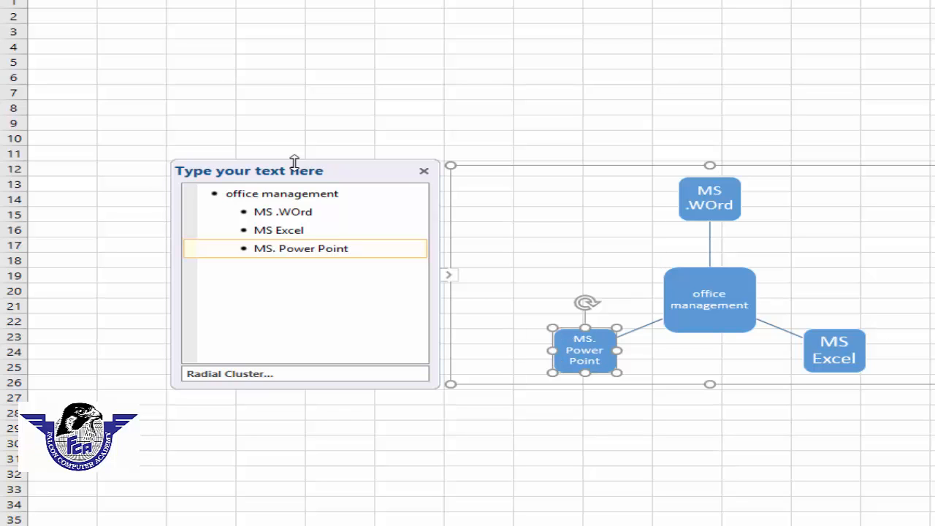
Add three more surrounding shapes labelled "Inpage", "Typing" and "internet".
key("Return")
type("Inpage")
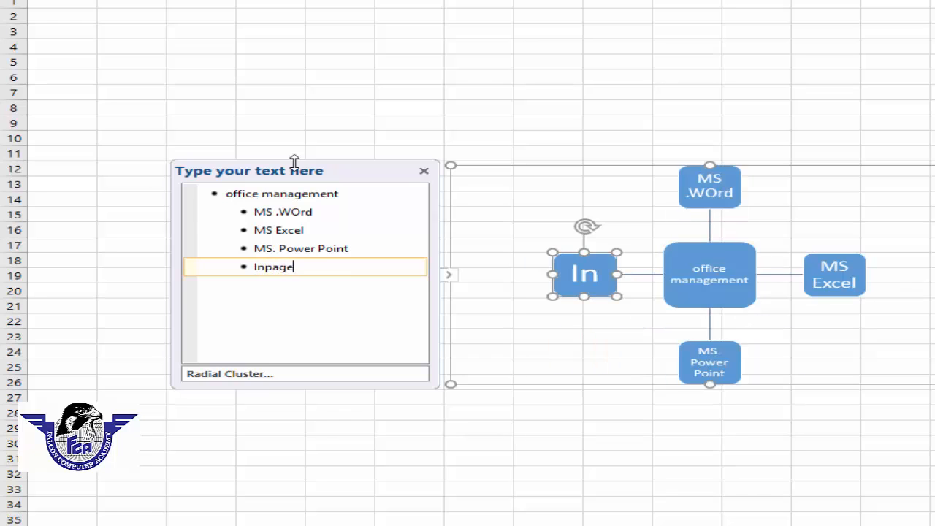
key("Return")
type("Ty")
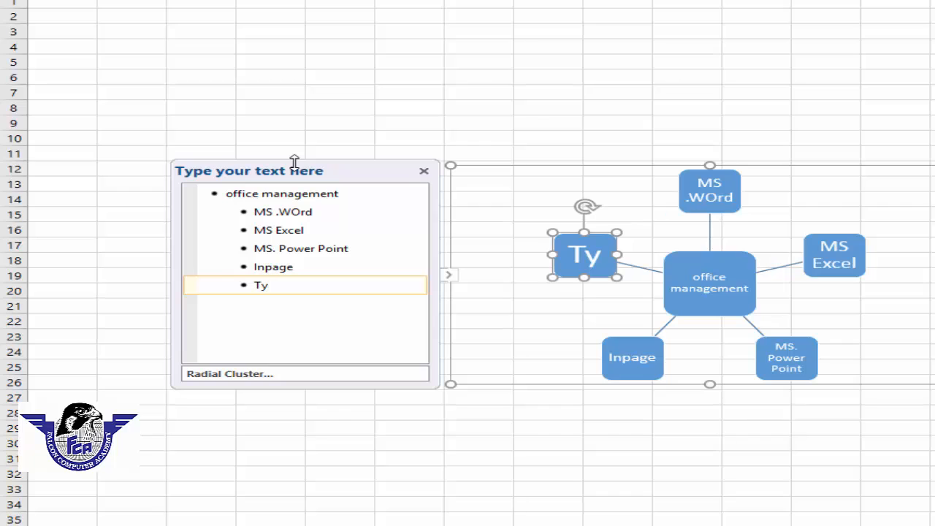
type("ping")
key("Return")
type("i")
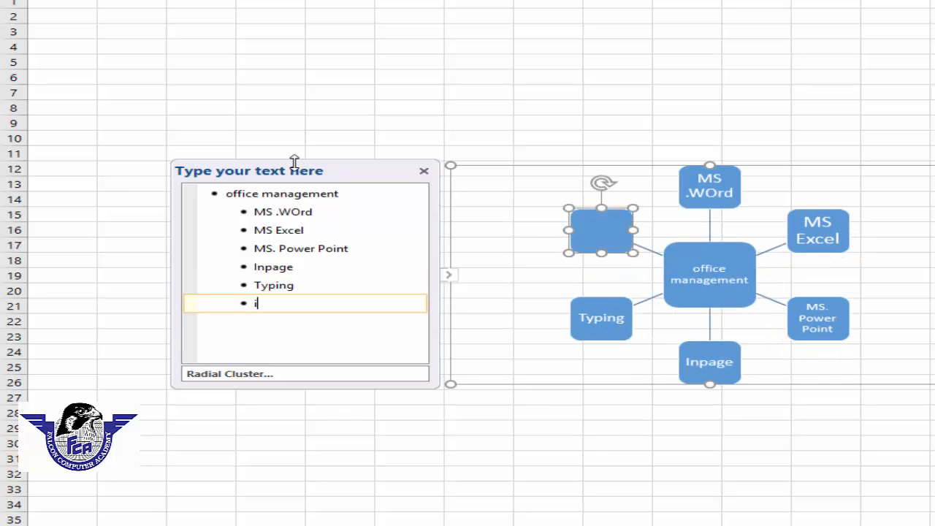
type("nternet")
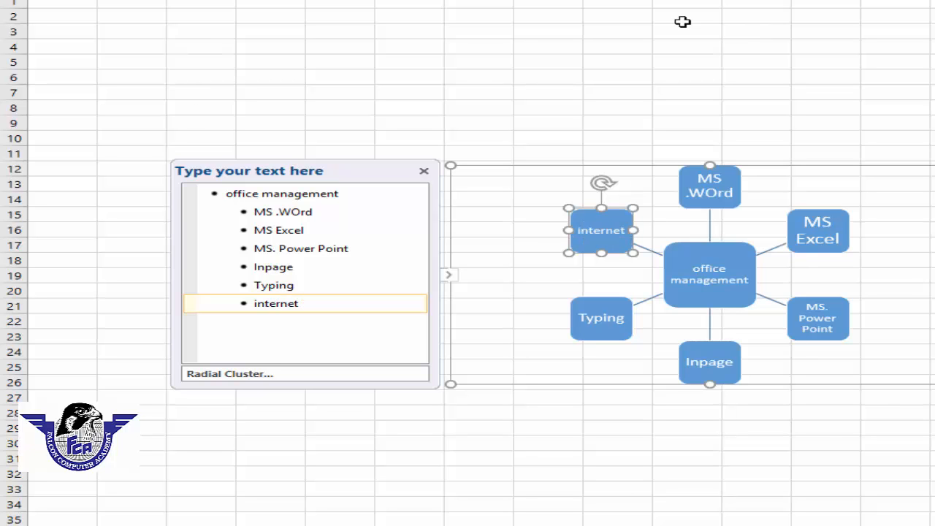
Try converting the SmartArt graphic to shapes and undo the conversion.
left_click(934, 165)
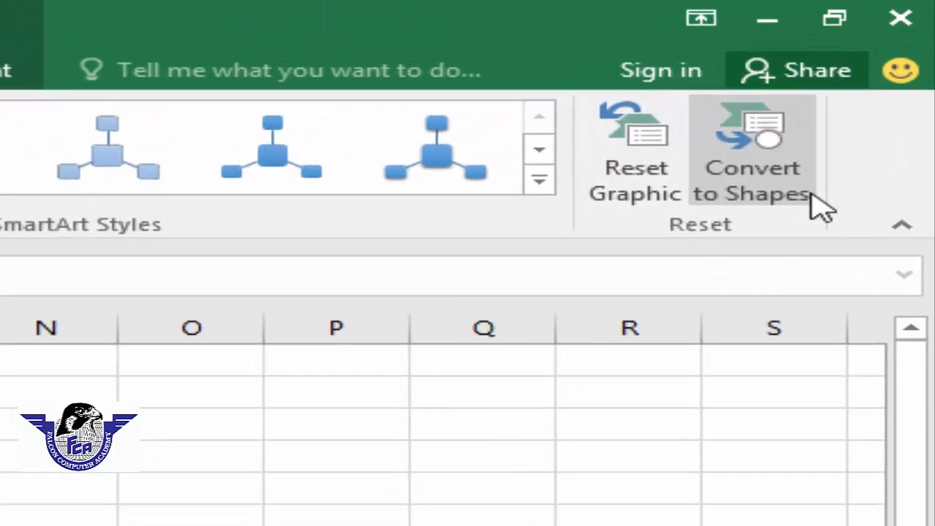
left_click(812, 197)
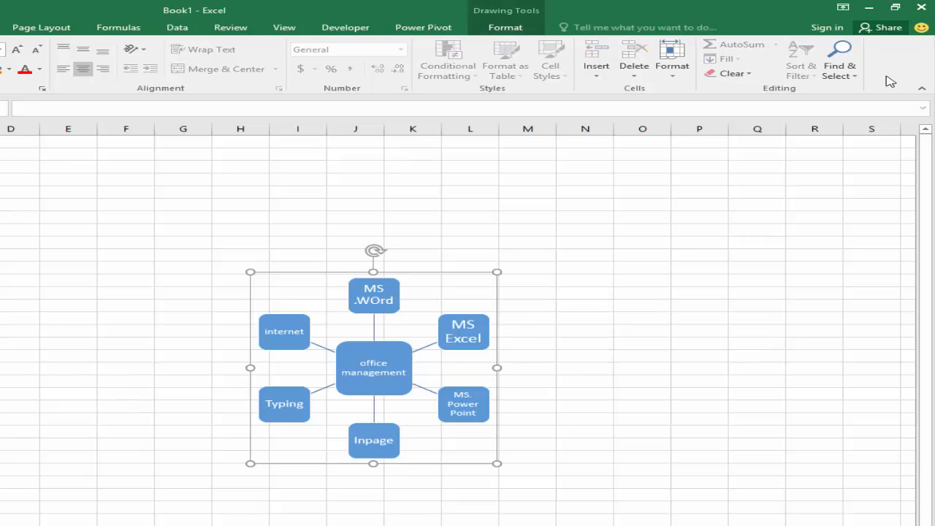
key("ctrl+z")
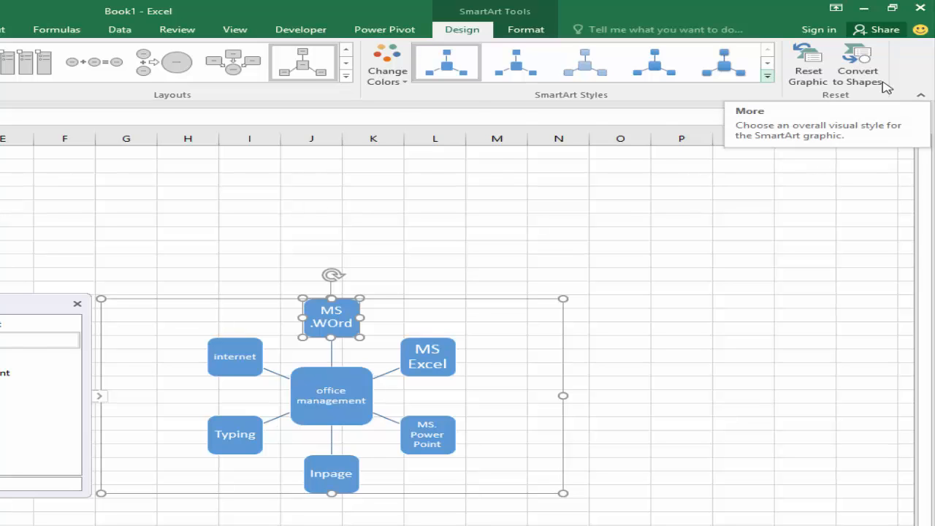
Apply the Polished 3-D style and the third Colorful colour variation to the SmartArt graphic.
left_click(767, 76)
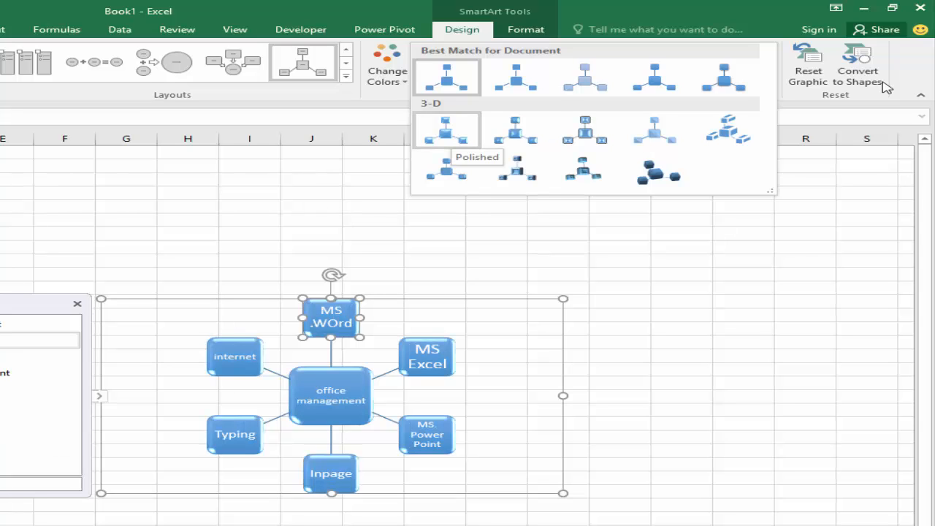
left_click(445, 130)
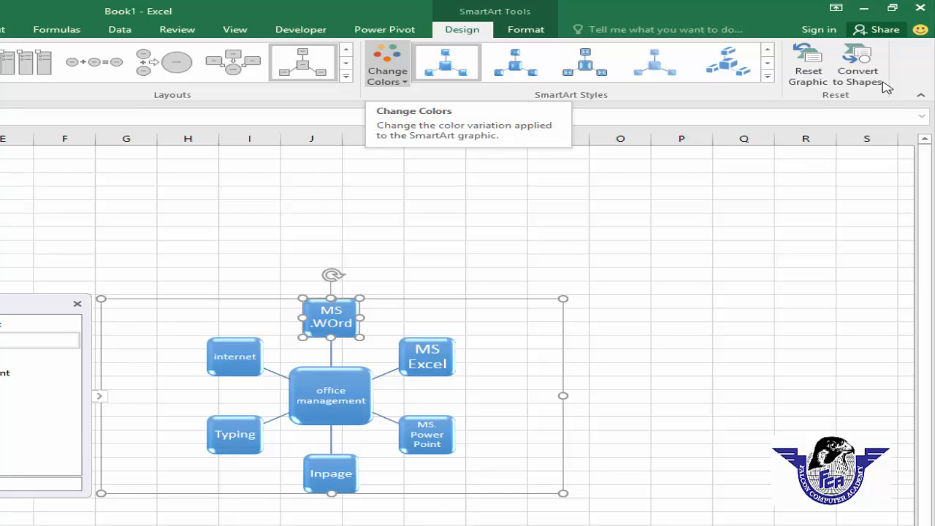
left_click(387, 67)
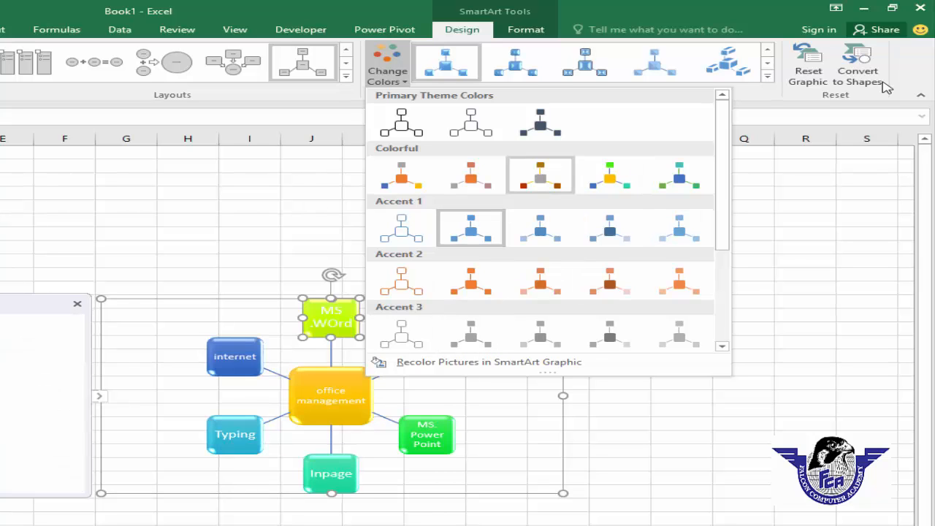
left_click(541, 175)
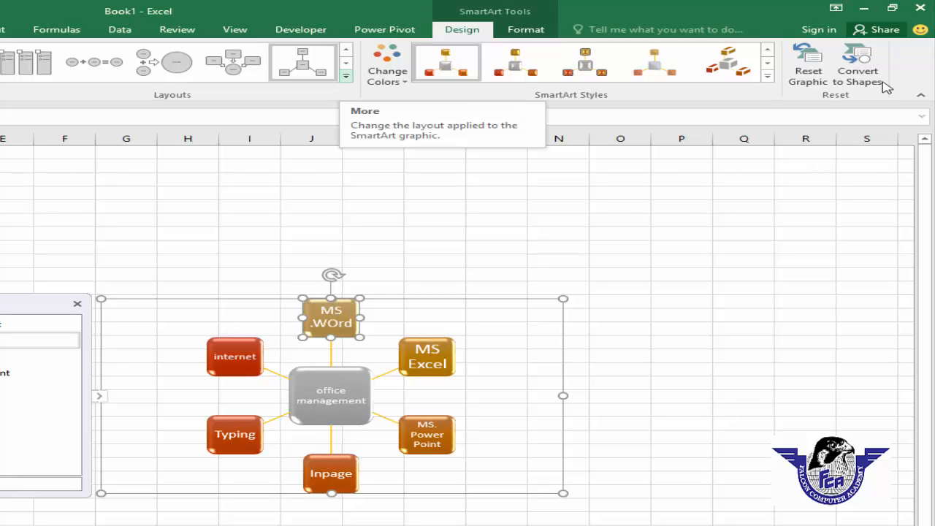
Try the radial layout with circular shapes, and settle on the Converging Radial layout for the graphic.
left_click(346, 76)
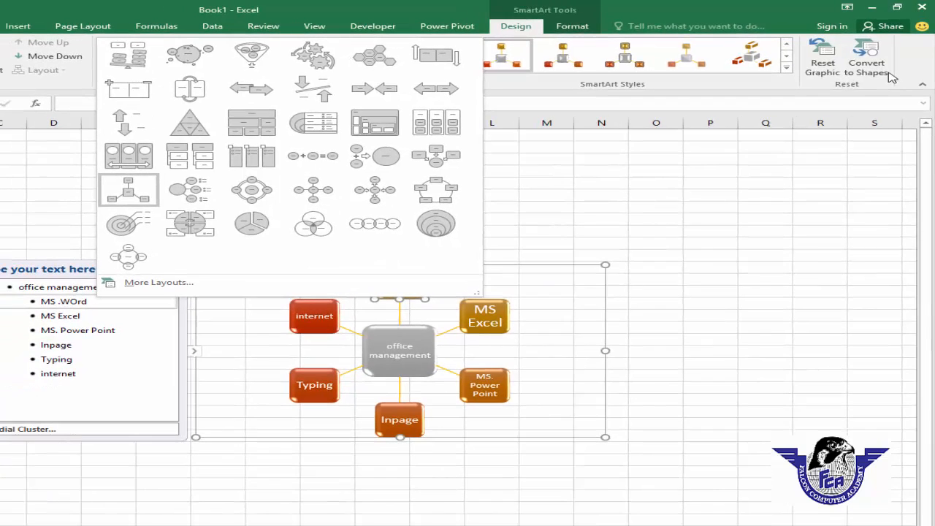
left_click(312, 190)
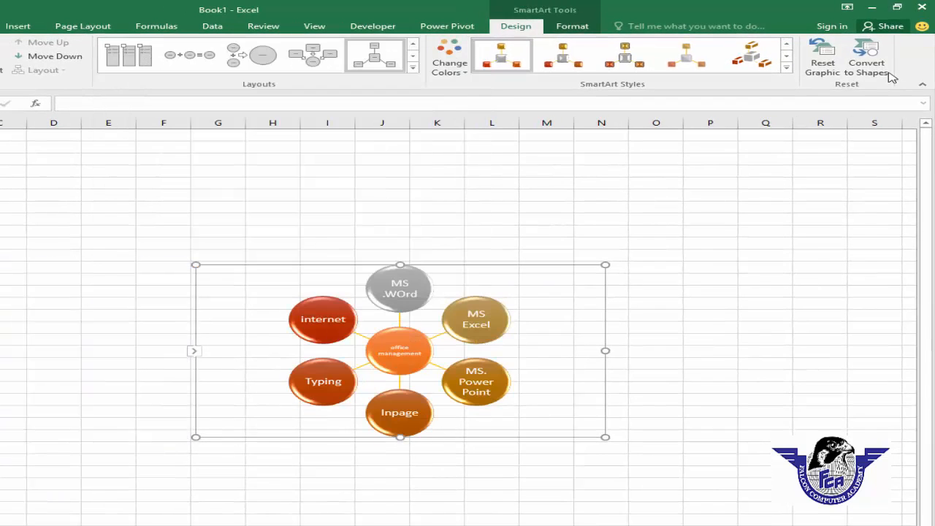
left_click(413, 67)
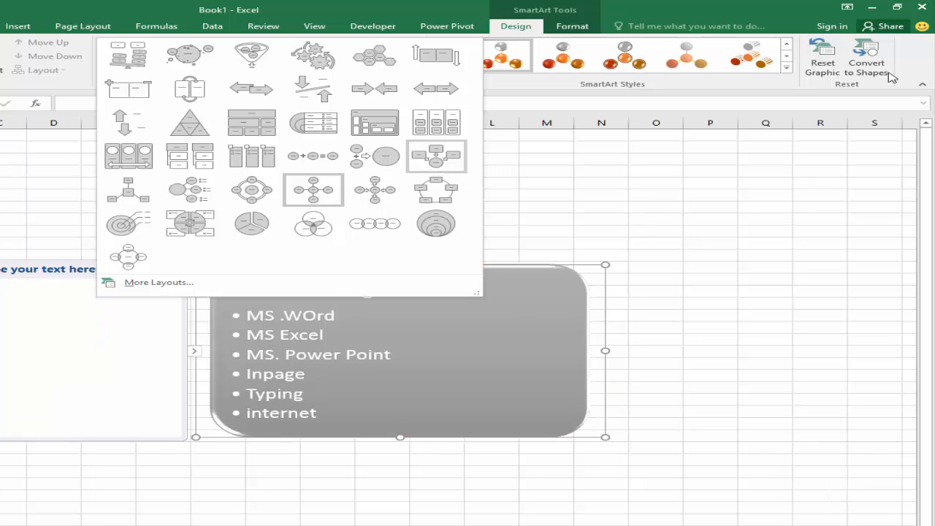
left_click(436, 155)
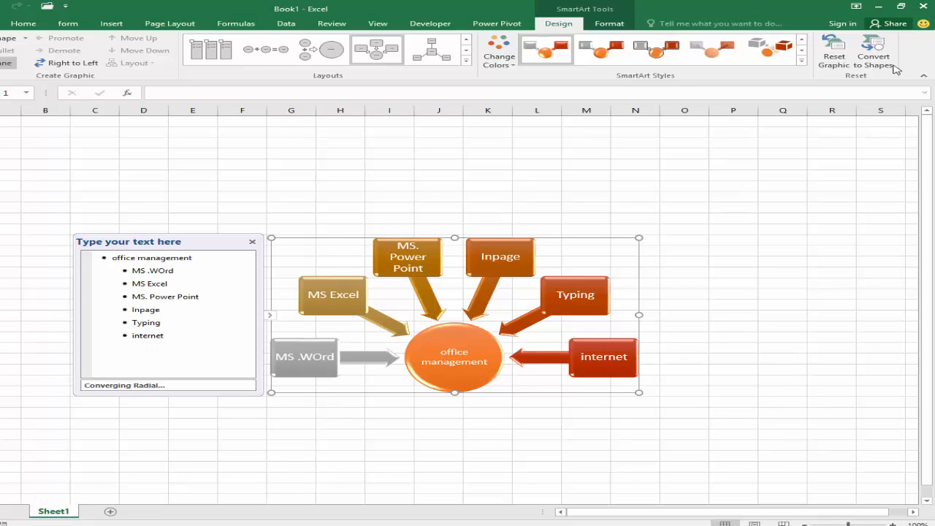
Move the MS Excel shape up one position in the order, ahead of MS .WOrd.
left_click(333, 298)
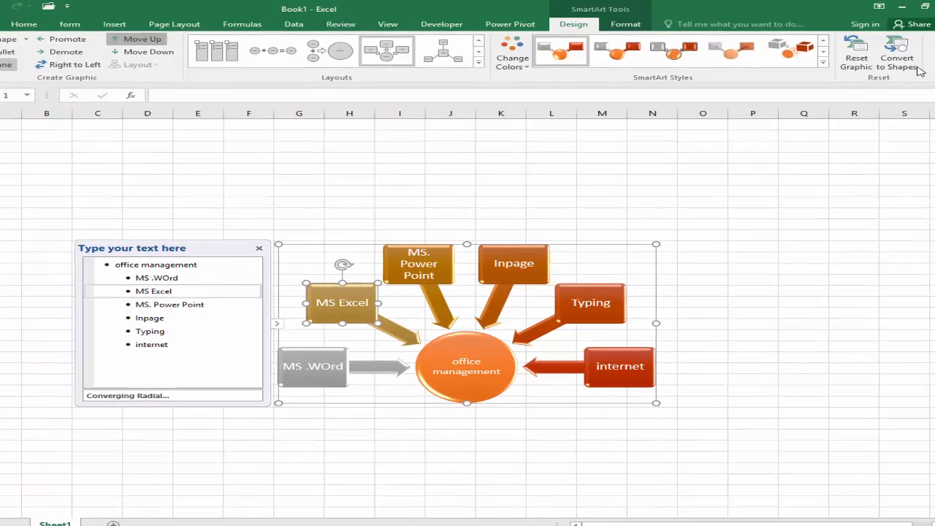
left_click(138, 38)
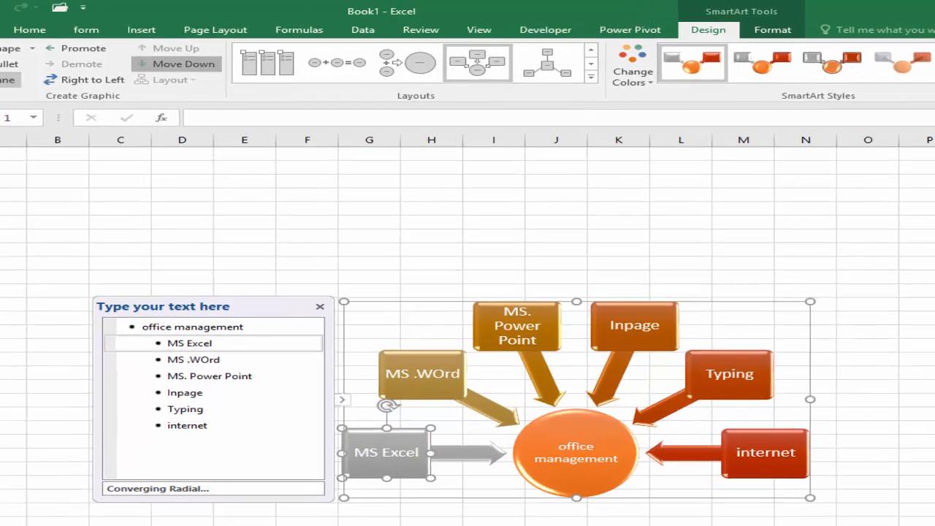
Move the MS Excel shape down the order to the last position, after internet.
left_click(176, 64)
left_click(176, 64)
left_click(176, 63)
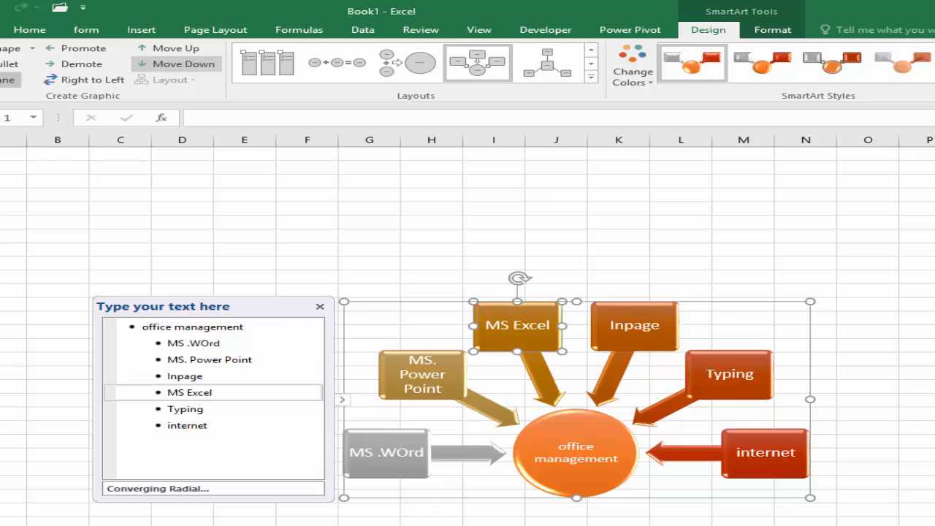
left_click(176, 64)
left_click(176, 64)
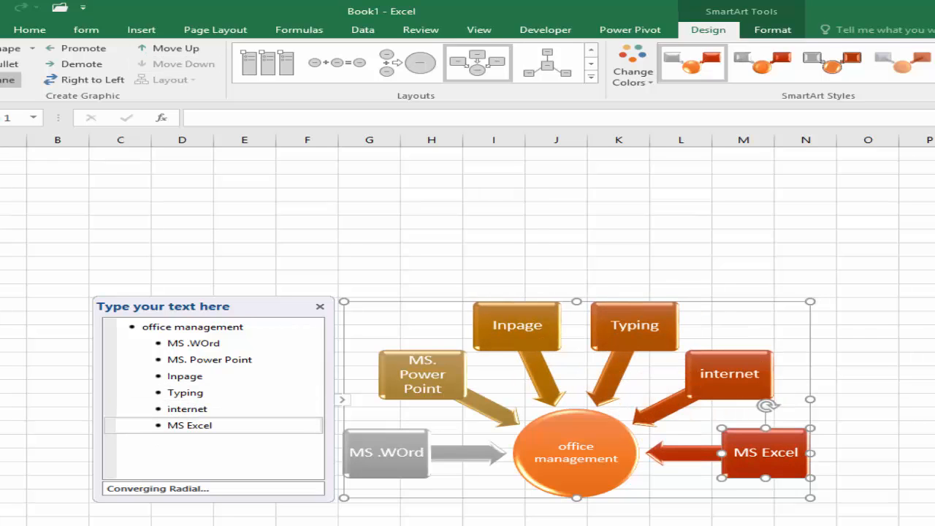
Try promoting the Typing shape one level, and demote it back under office management.
left_click(206, 392)
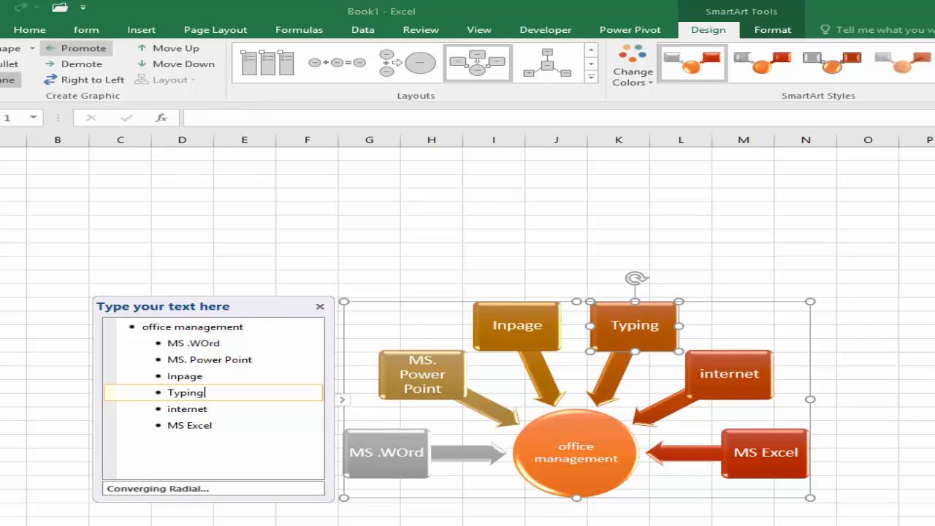
left_click(77, 49)
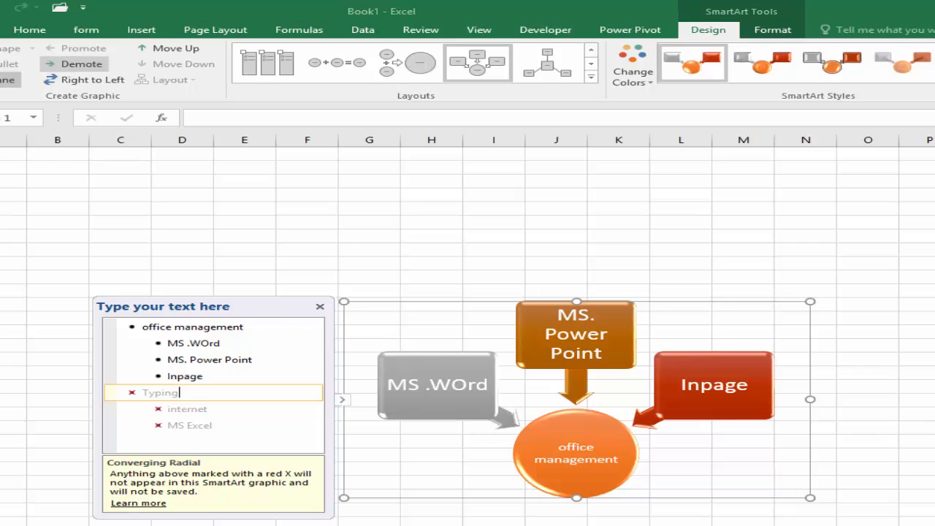
left_click(80, 64)
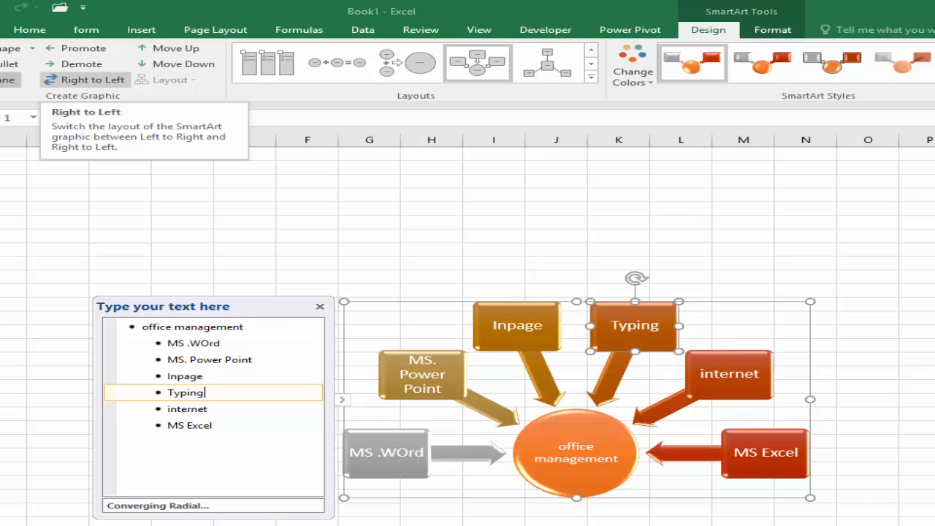
Try switching the SmartArt graphic to right-to-left order, and return it to left-to-right.
left_click(84, 80)
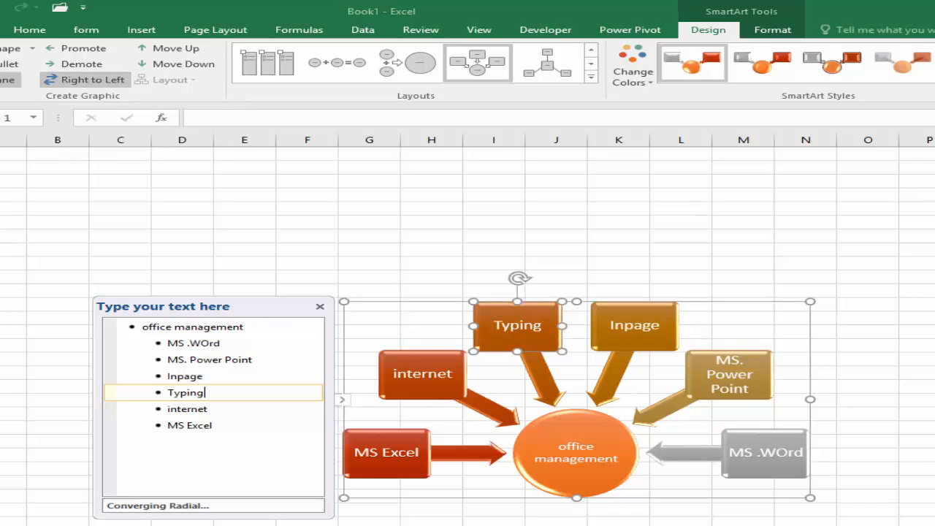
left_click(84, 79)
left_click(84, 80)
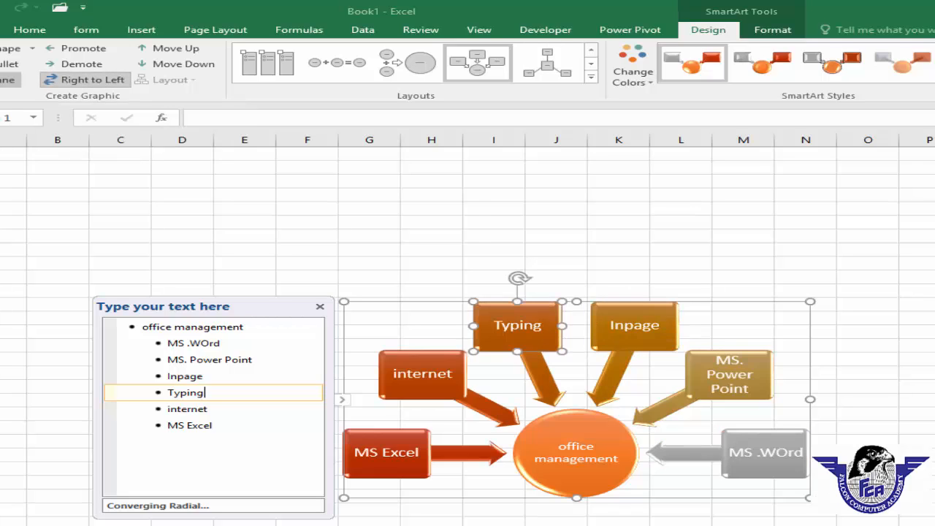
left_click(84, 79)
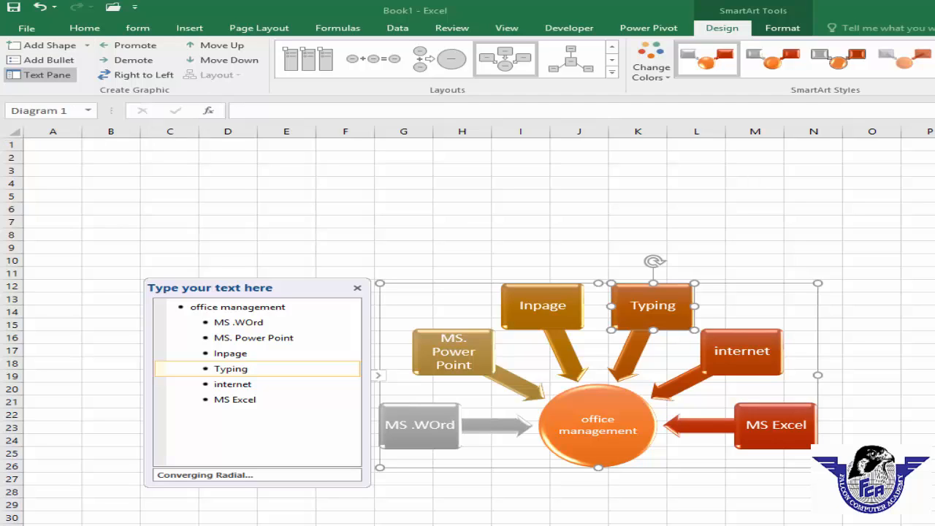
Add a shape after MS .WOrd labelled "installation" and give it a sub-bullet reading "windows".
left_click(420, 434)
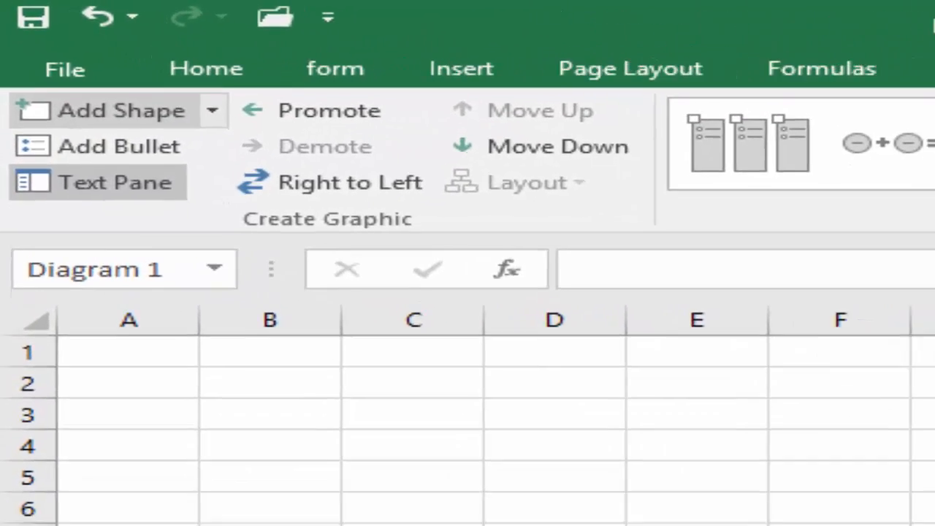
left_click(87, 45)
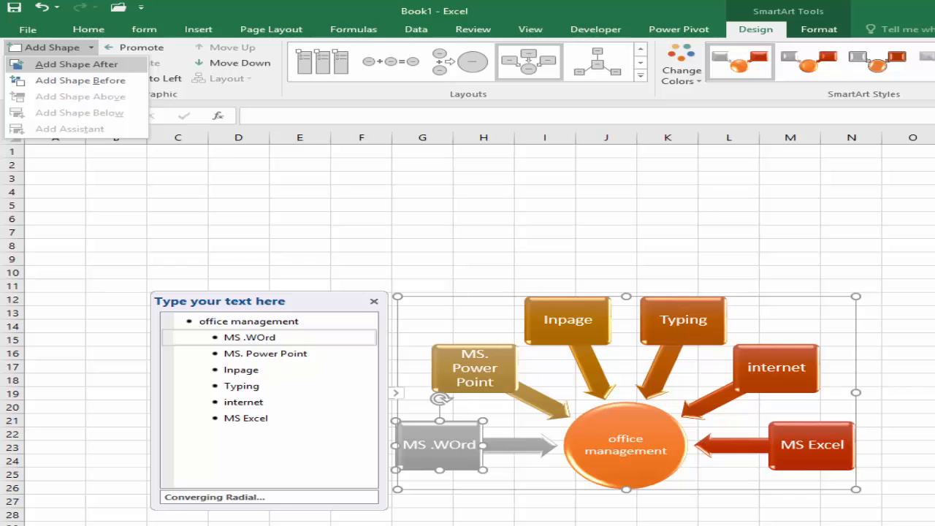
left_click(76, 64)
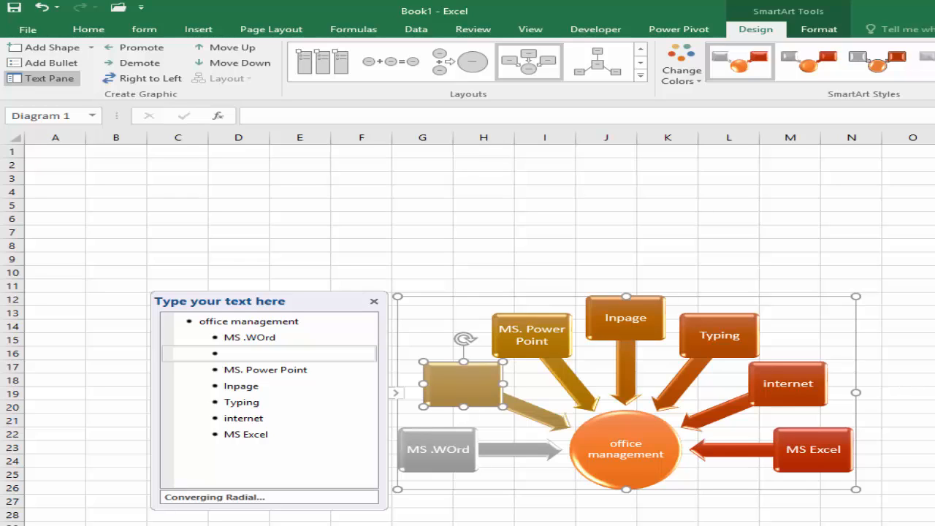
type("i")
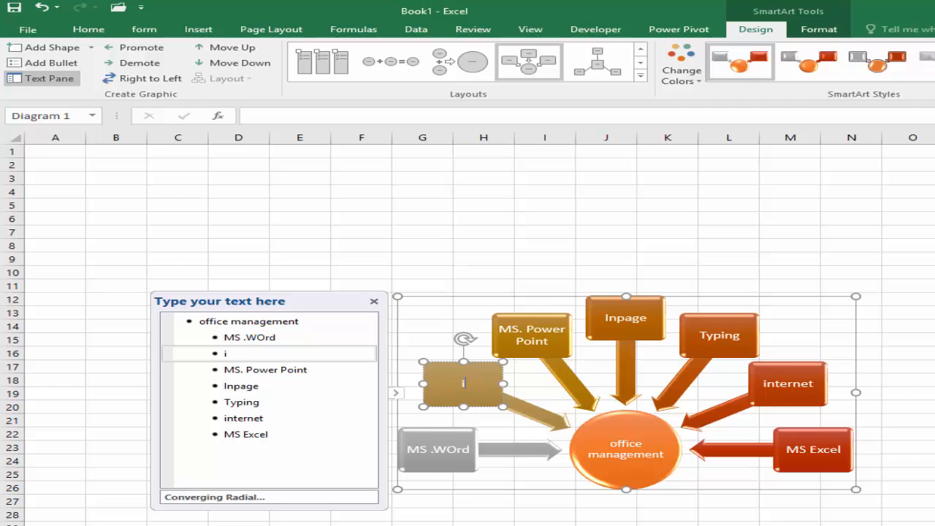
type("nstallation")
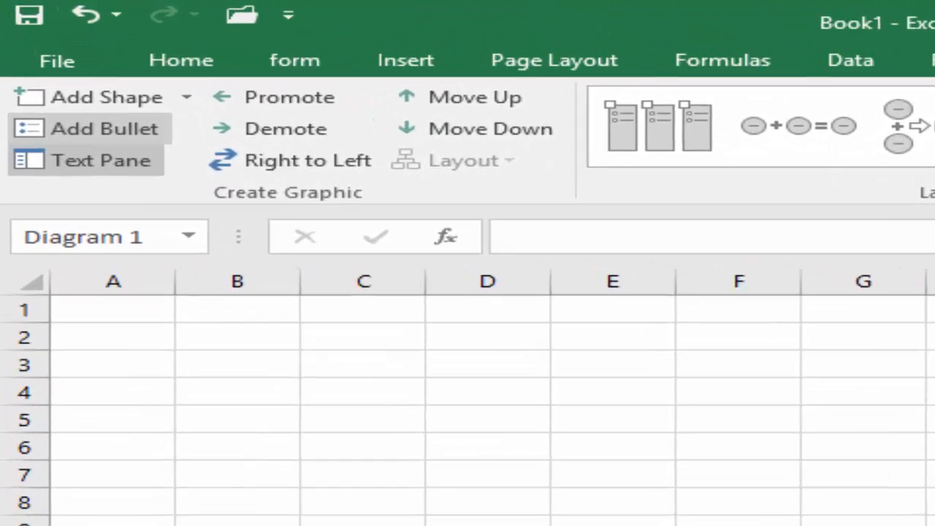
left_click(51, 62)
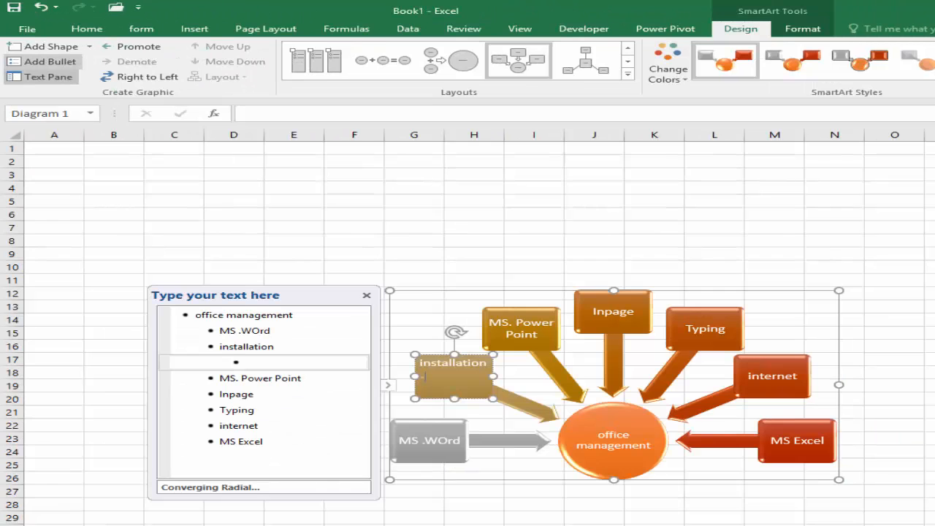
type("windows")
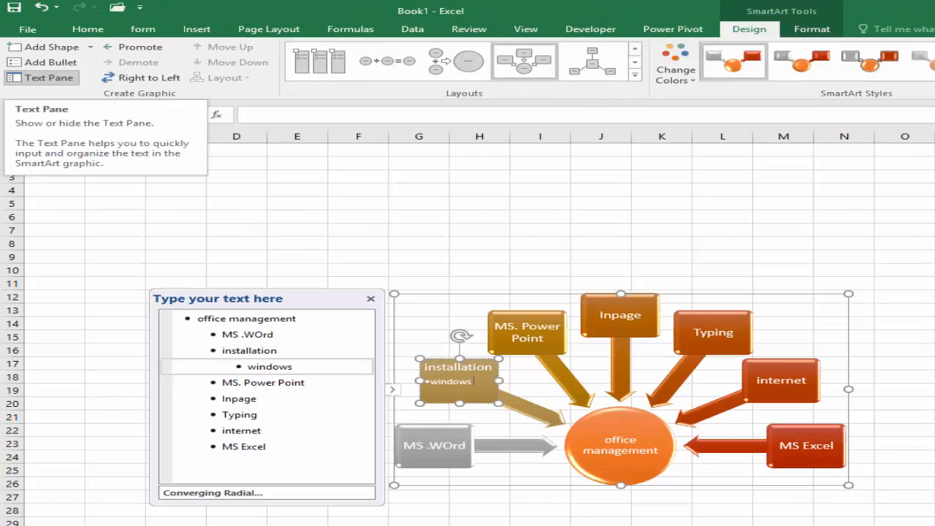
Toggle the SmartArt text pane off and on several times, and leave it hidden.
left_click(48, 78)
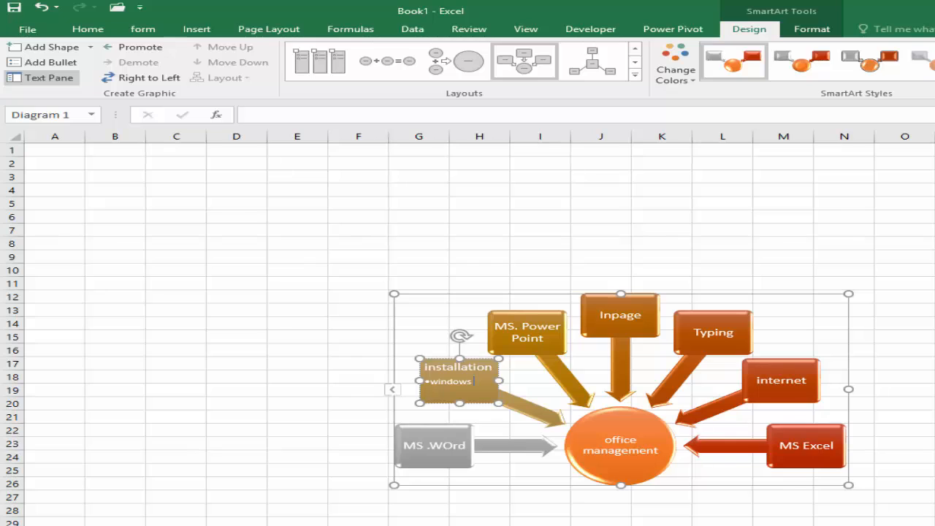
left_click(48, 78)
left_click(48, 78)
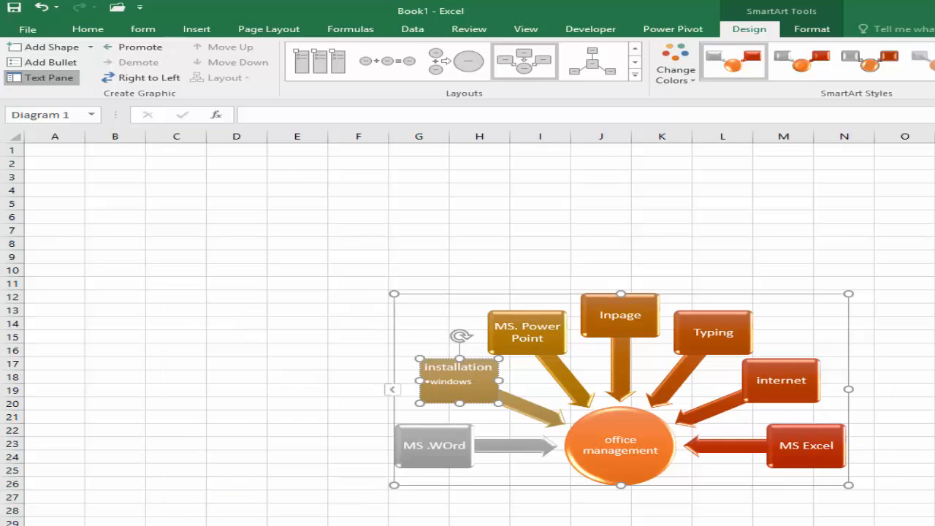
left_click(48, 77)
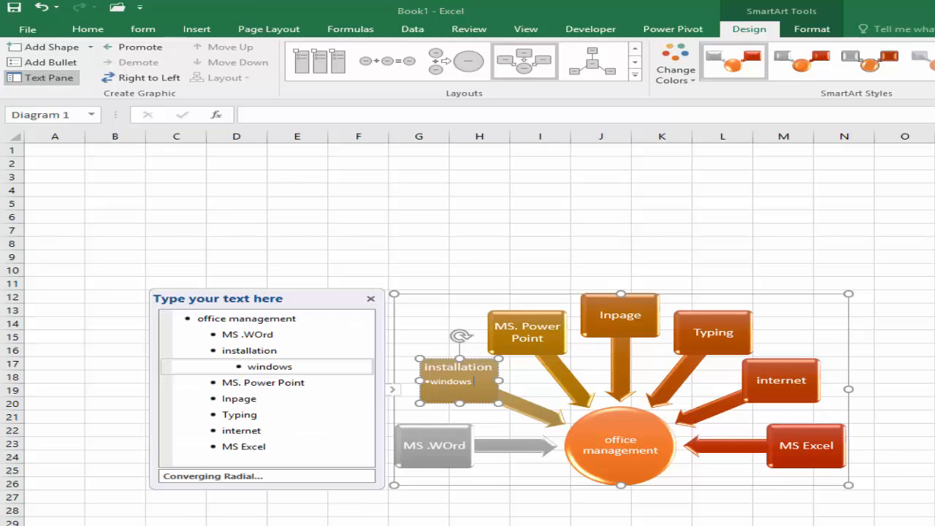
left_click(48, 78)
left_click(48, 77)
left_click(49, 77)
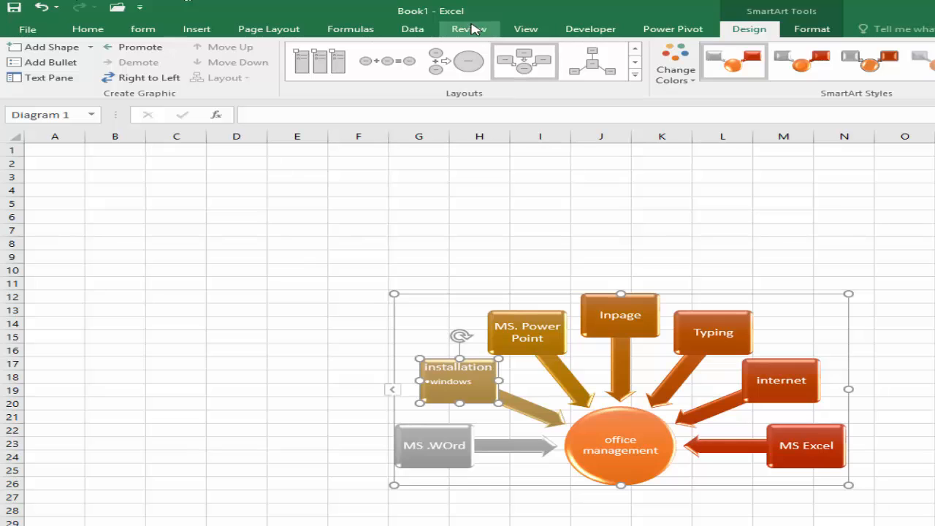
Delete the whole office management SmartArt graphic from the worksheet.
left_click(197, 29)
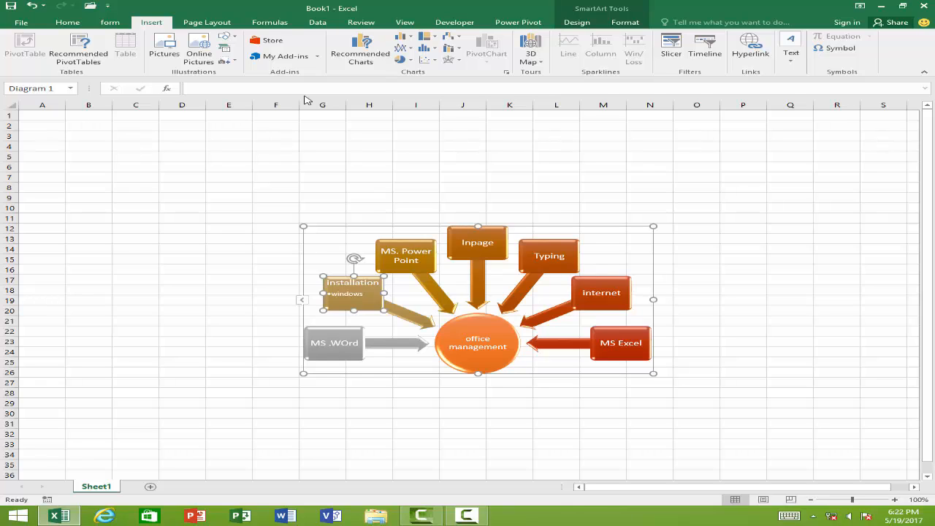
left_click(301, 178)
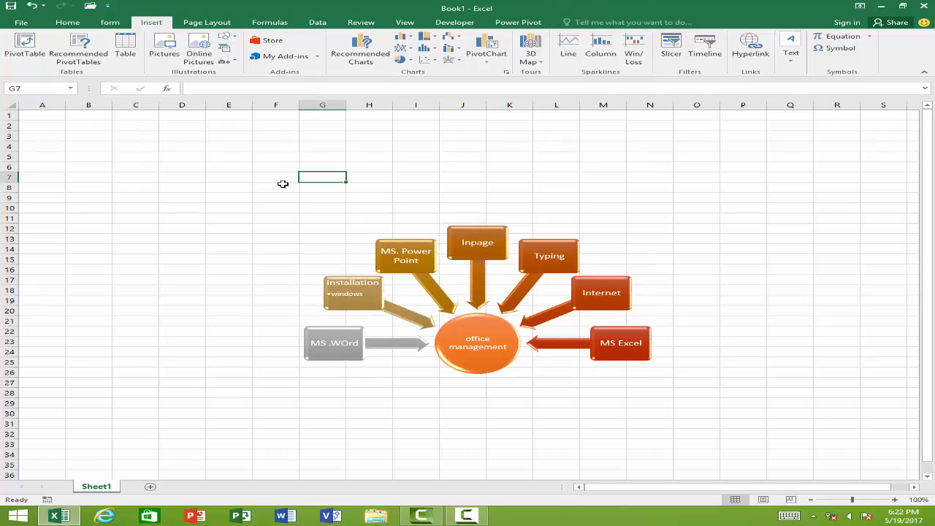
left_click(516, 230)
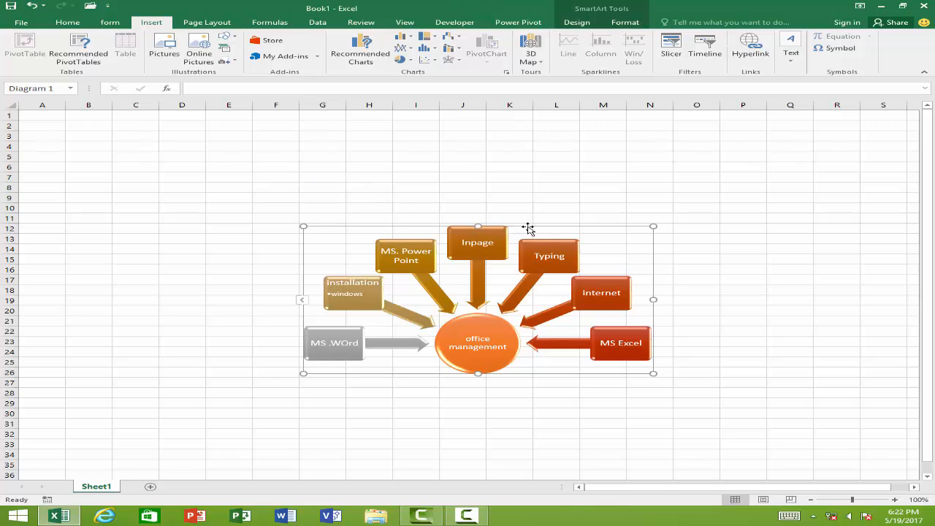
key("Delete")
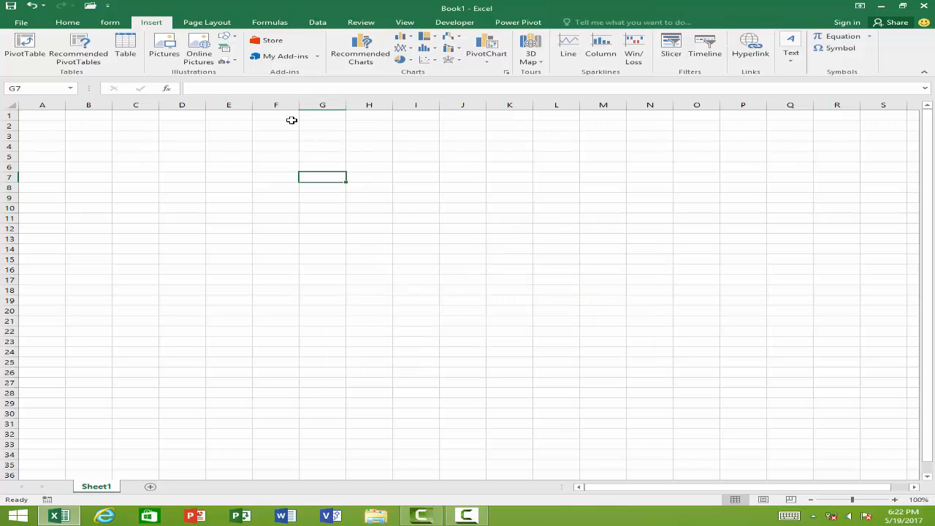
Try inserting a screen clipping of the desktop's lower strip with the taskbar, and delete the picture from the sheet.
left_click(236, 61)
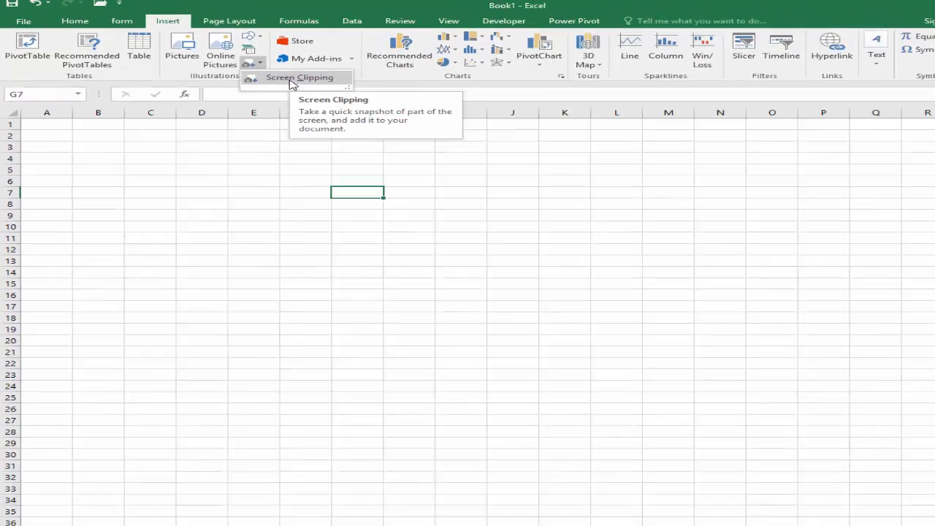
left_click(292, 79)
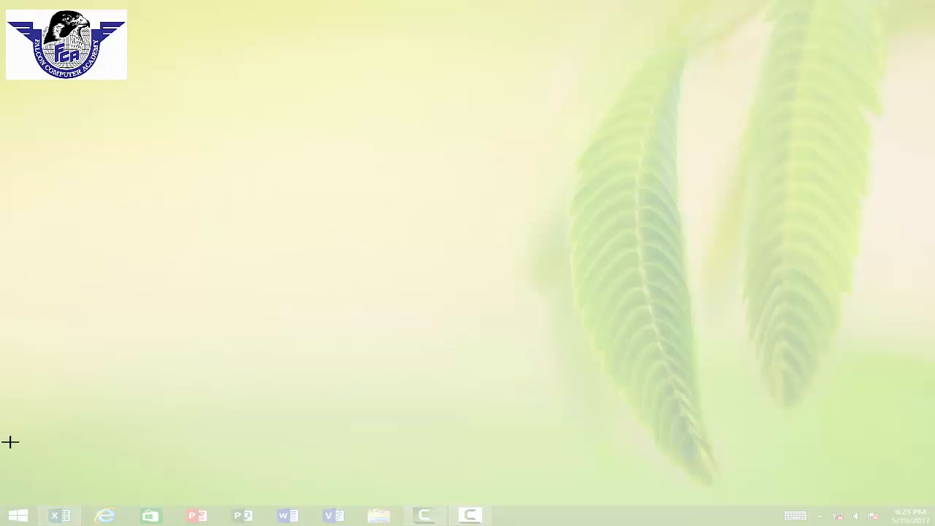
left_click_drag(1, 422, 934, 521)
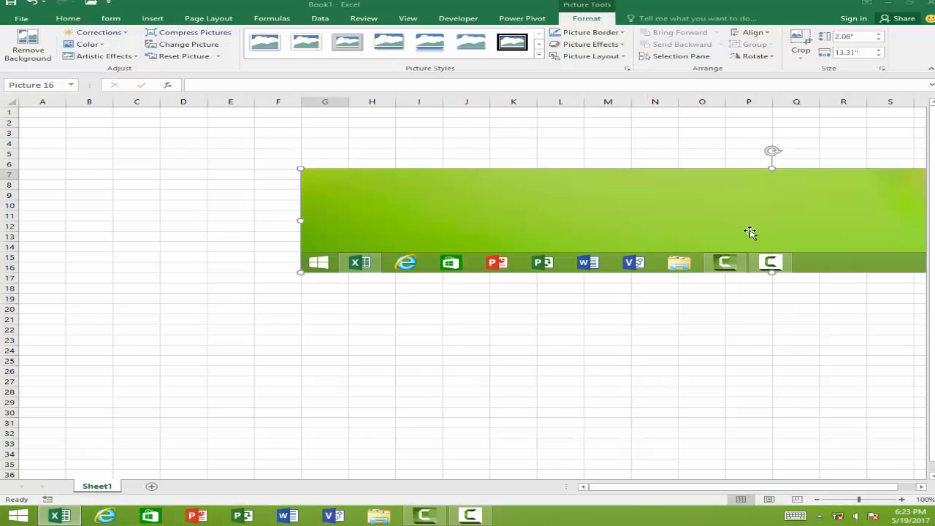
left_click_drag(750, 233, 436, 326)
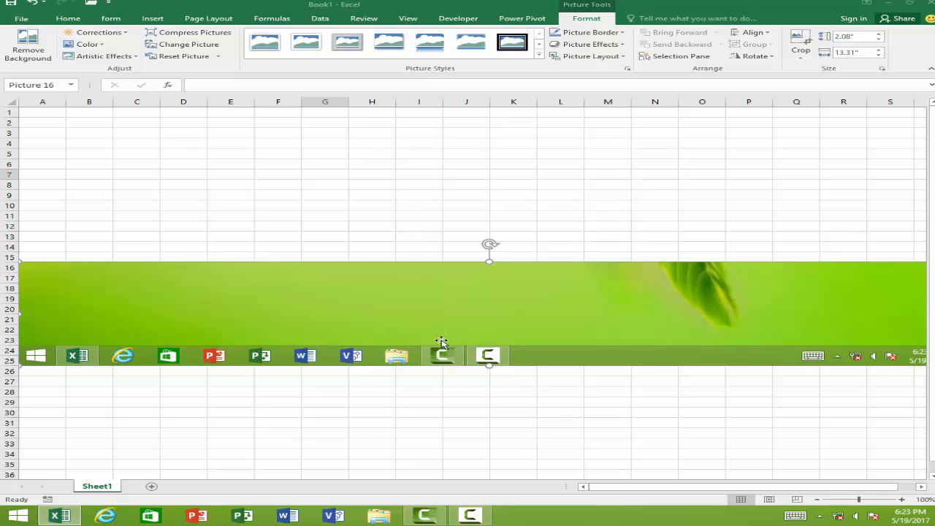
key("Delete")
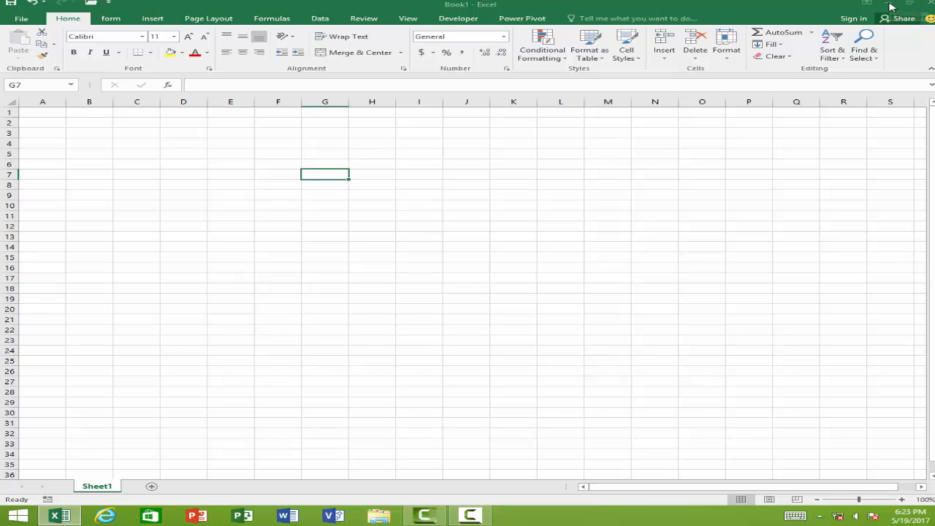
Minimize Excel and open a This PC window in File Explorer, placed over the desktop.
left_click(888, 6)
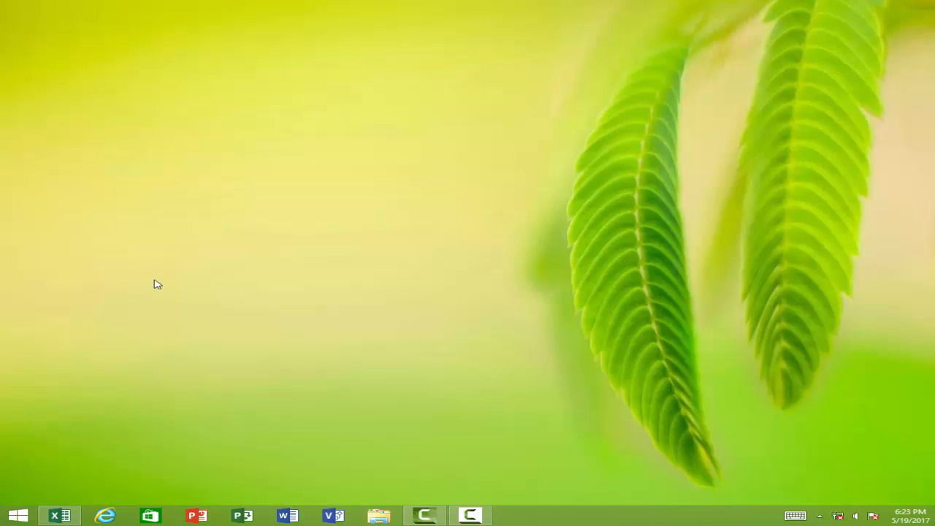
key("super+e")
double_click(509, 8)
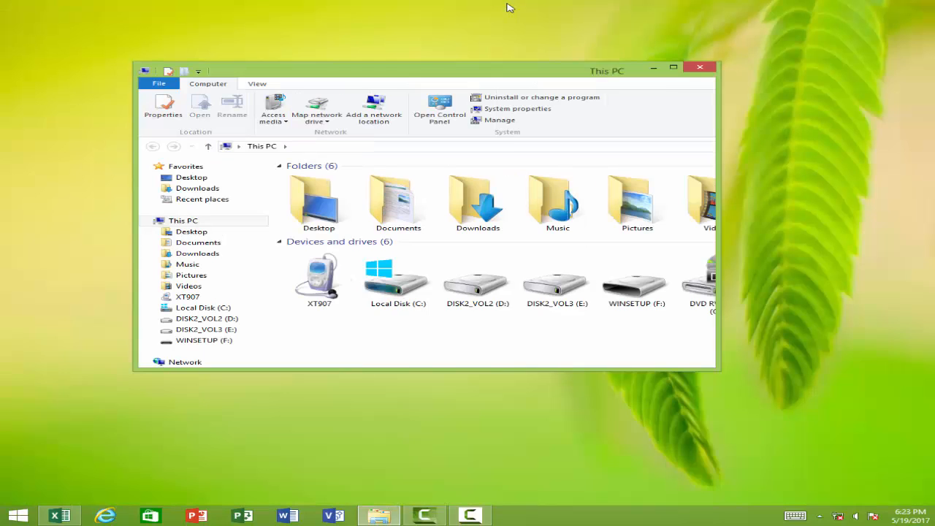
left_click_drag(477, 68, 446, 64)
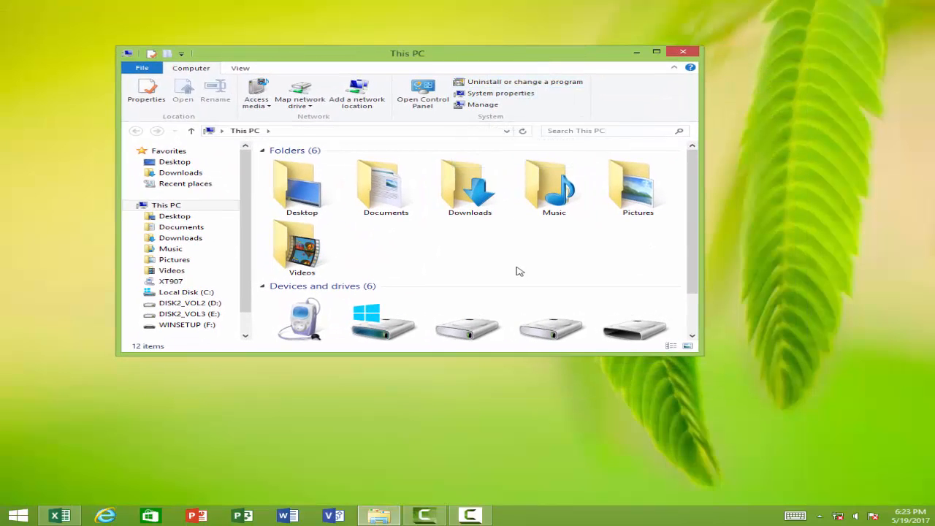
left_click_drag(408, 55, 420, 50)
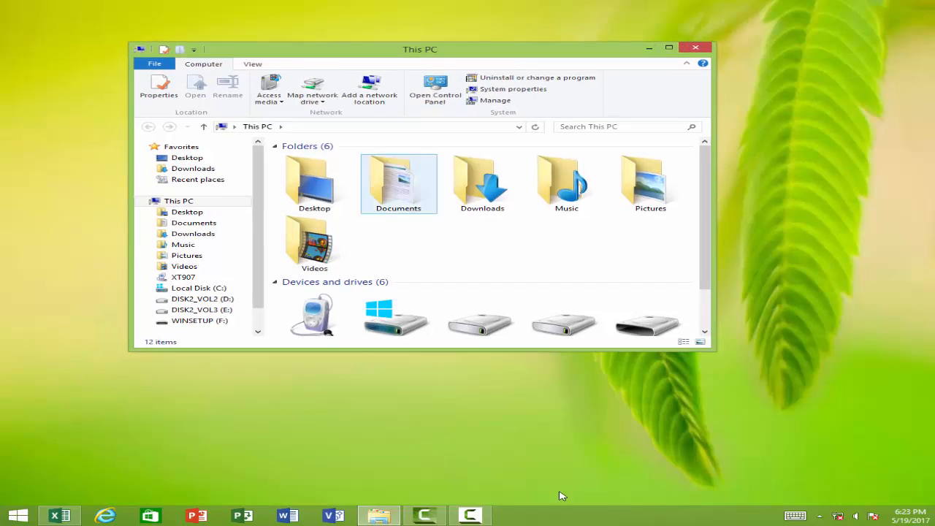
Switch back to Excel and insert a screenshot of the open This PC window into the sheet.
left_click(61, 516)
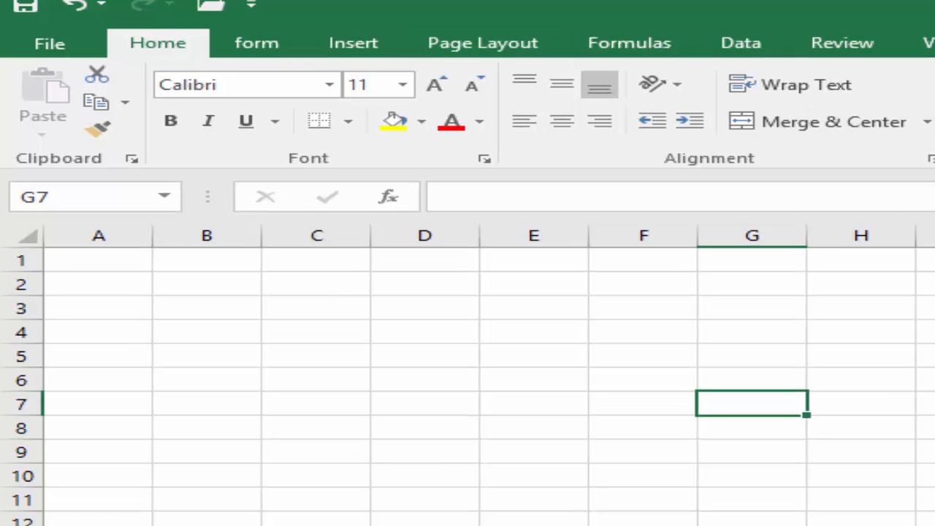
left_click(391, 48)
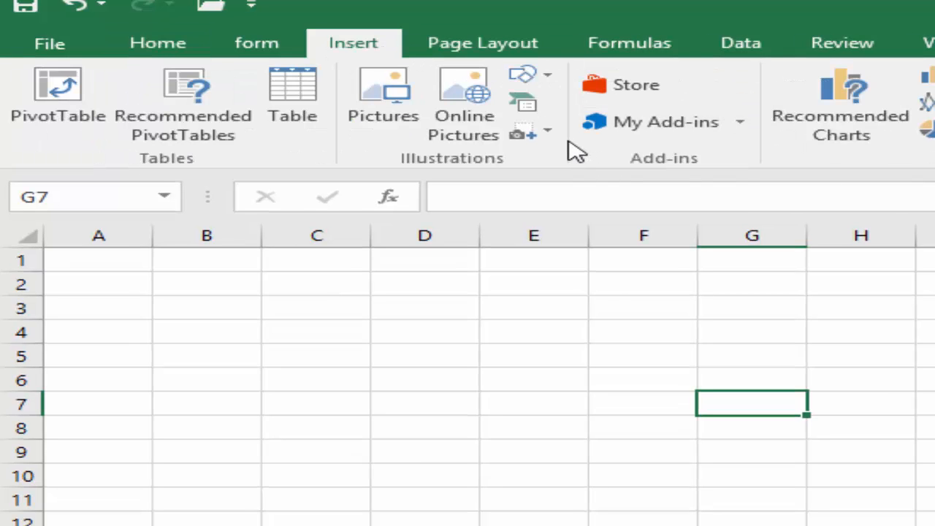
left_click(548, 132)
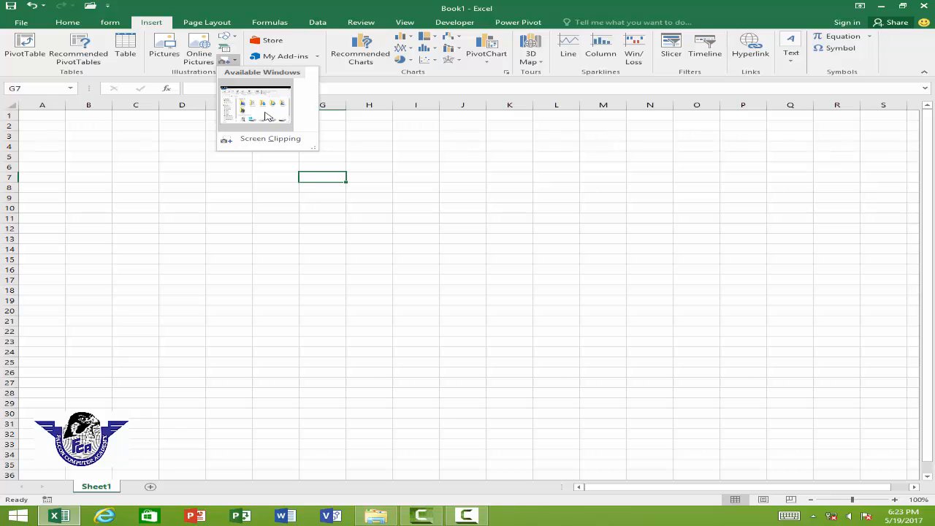
left_click(269, 117)
Move the This PC screenshot to start near cell C3 and shrink it to about 4.1" high by 5.47" wide.
left_click_drag(625, 199, 467, 161)
left_click(854, 240)
left_click(560, 323)
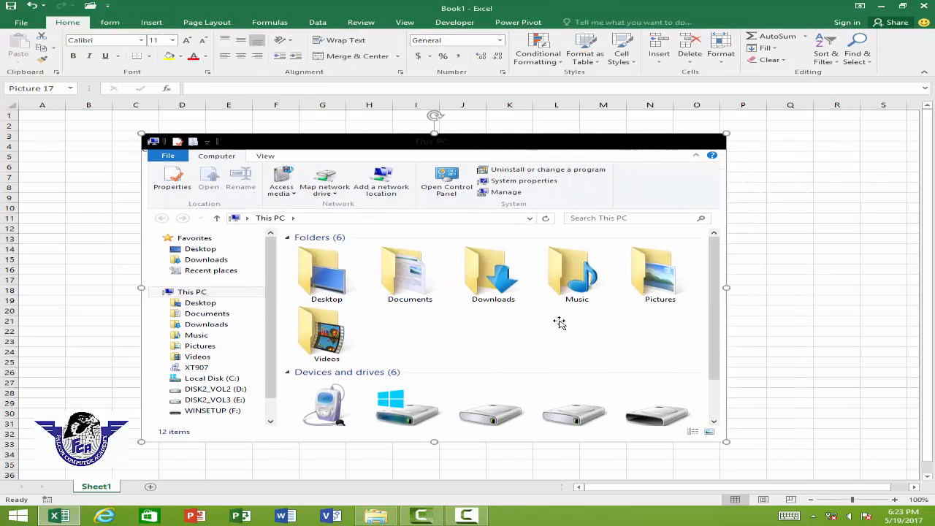
left_click_drag(727, 441, 525, 313)
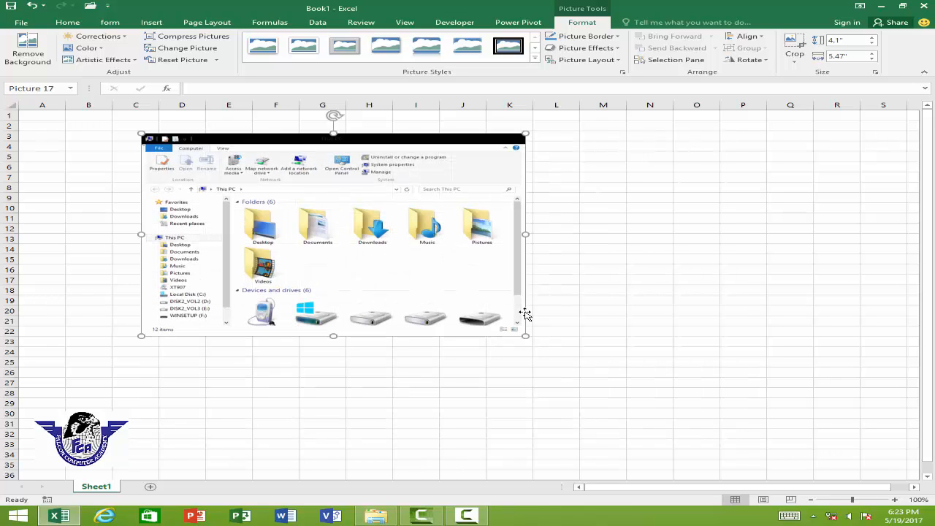